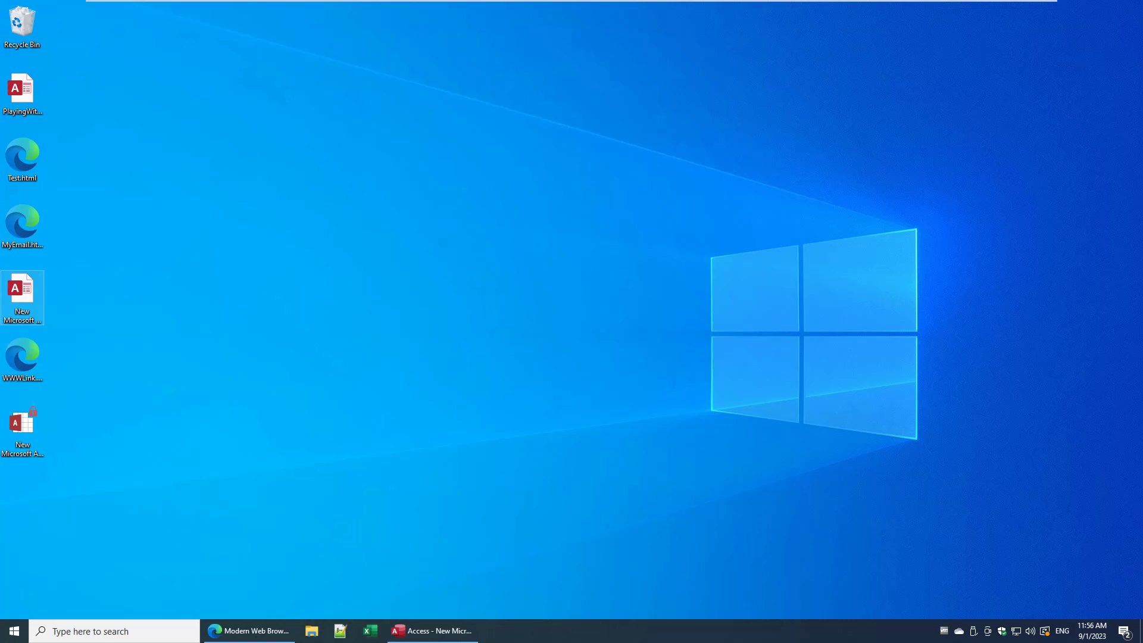
- Review the DEVelopers HUT article on the Modern Web Browser control not mixing content sources, and minimize the browser
click(258, 632)
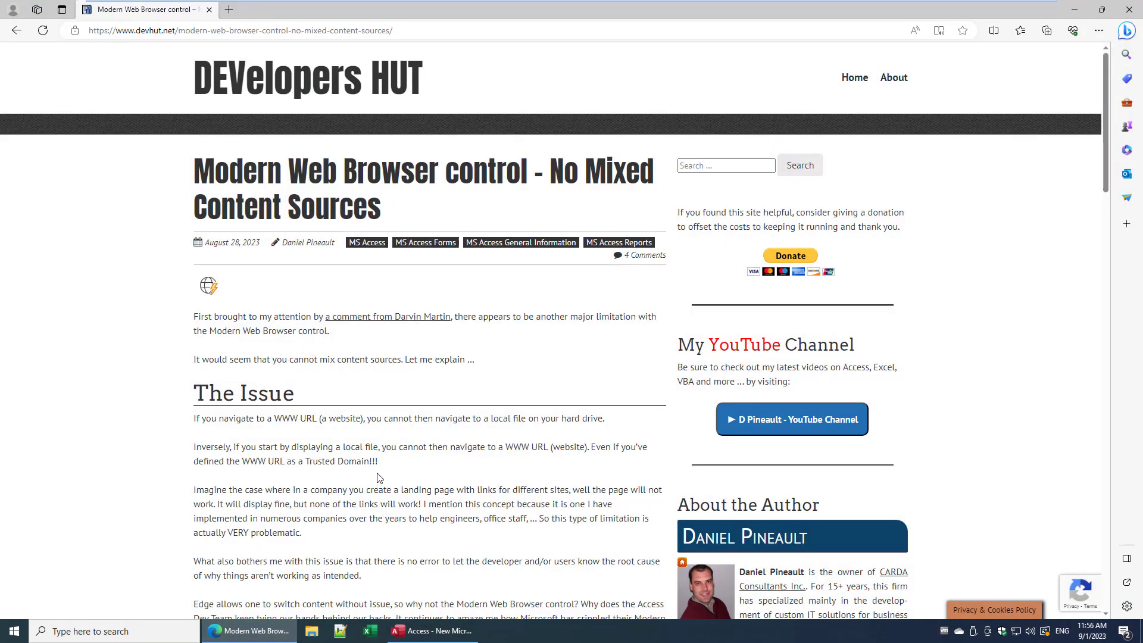
scroll(383, 455, down, 1)
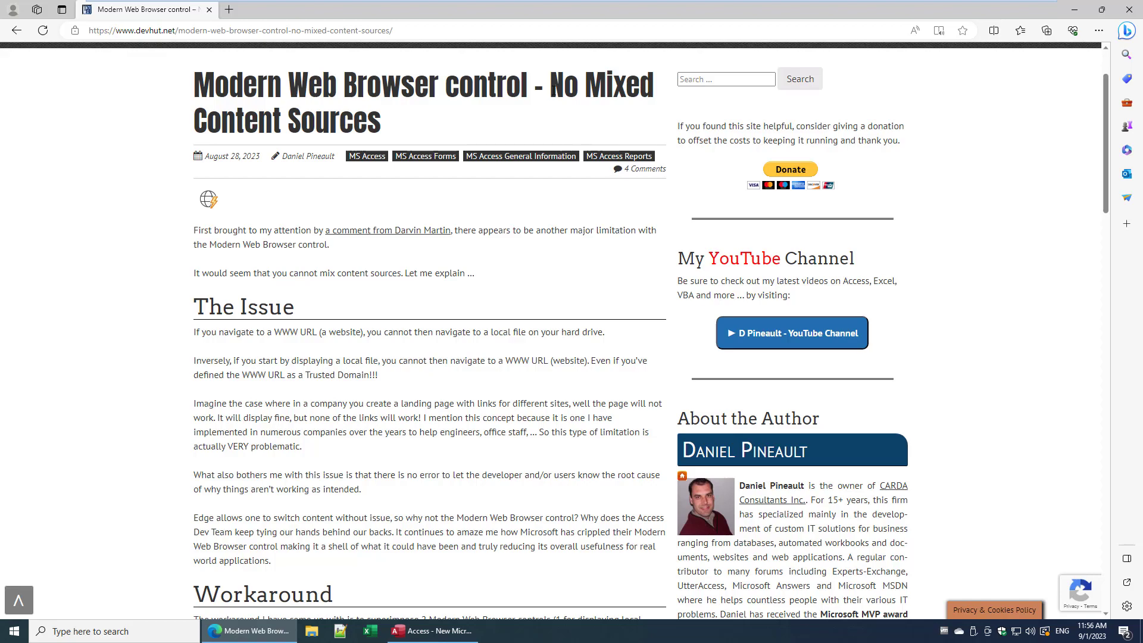
click(1076, 10)
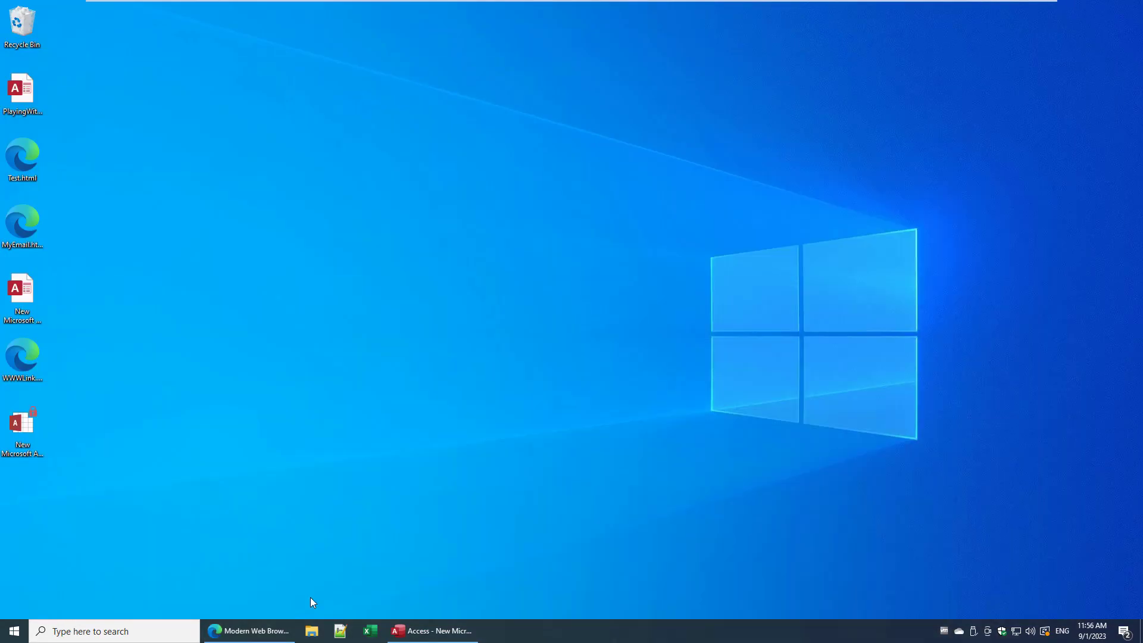
- Switch to the Access database, open the LocalFile form and run its Command1 button
click(442, 632)
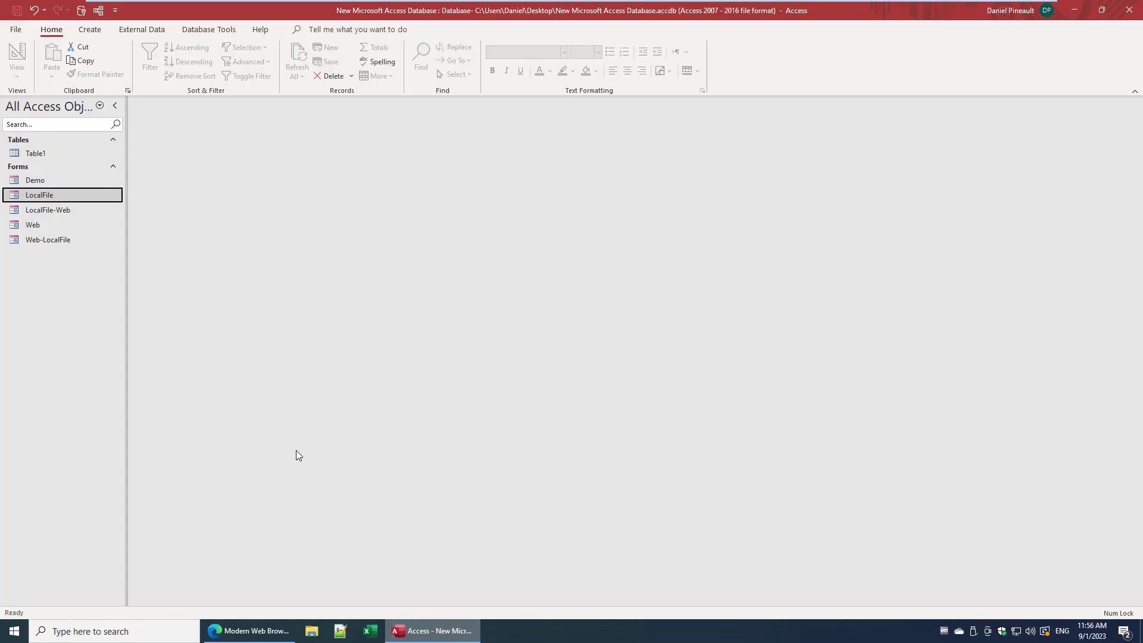
double_click(39, 195)
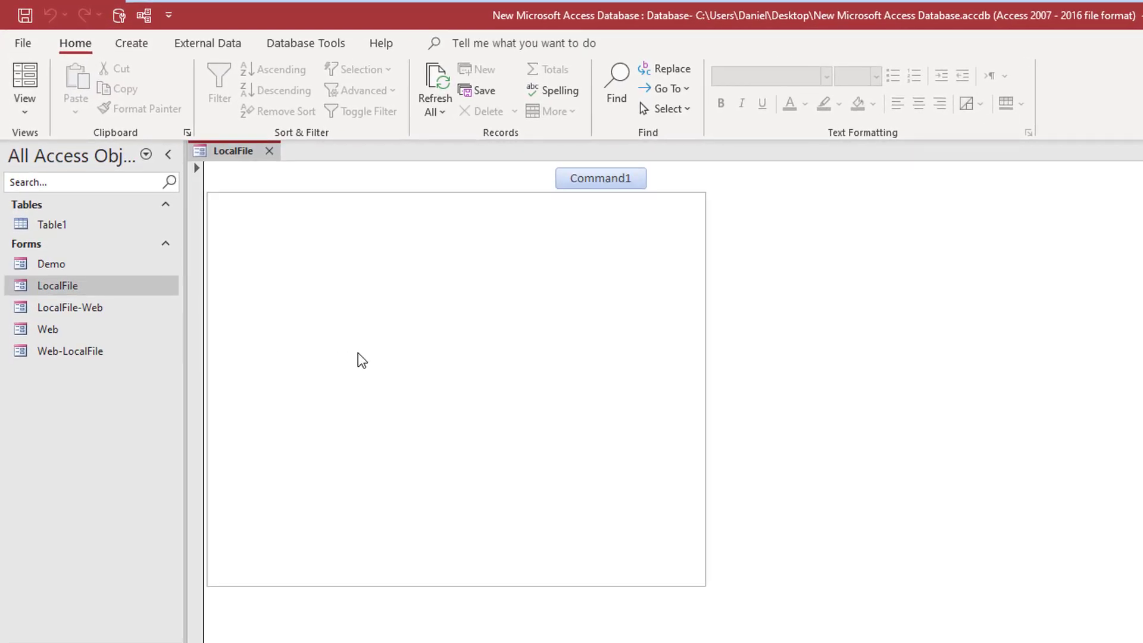
click(614, 178)
- Examine the On Click code of the LocalFile form's Command1 button, especially the local file path, and close the form without saving
right_click(231, 172)
click(294, 231)
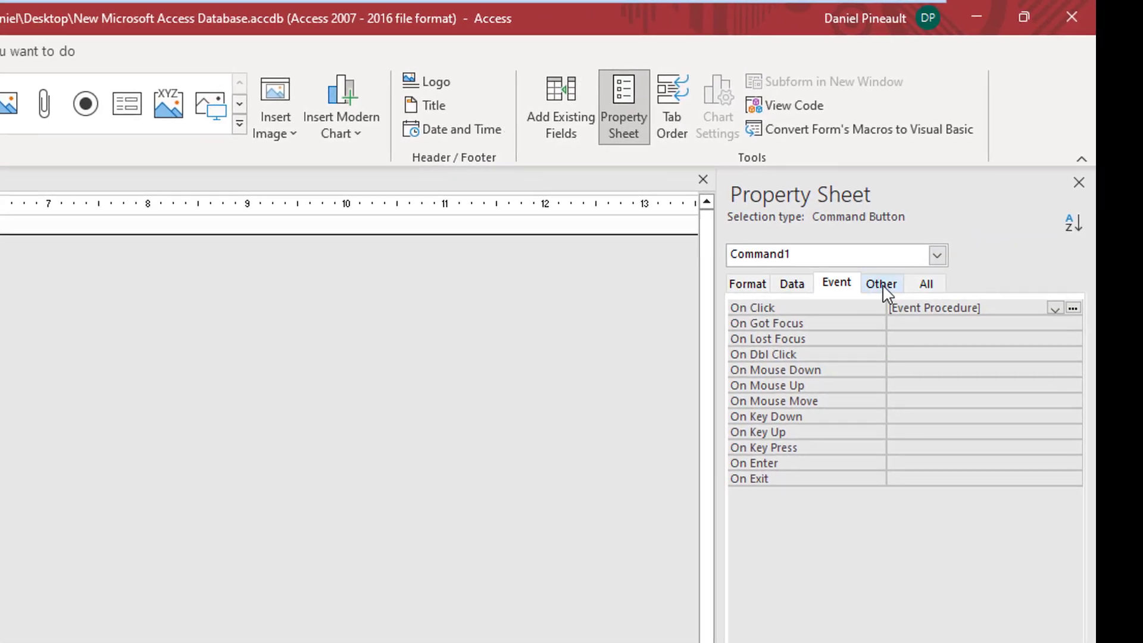
click(1061, 307)
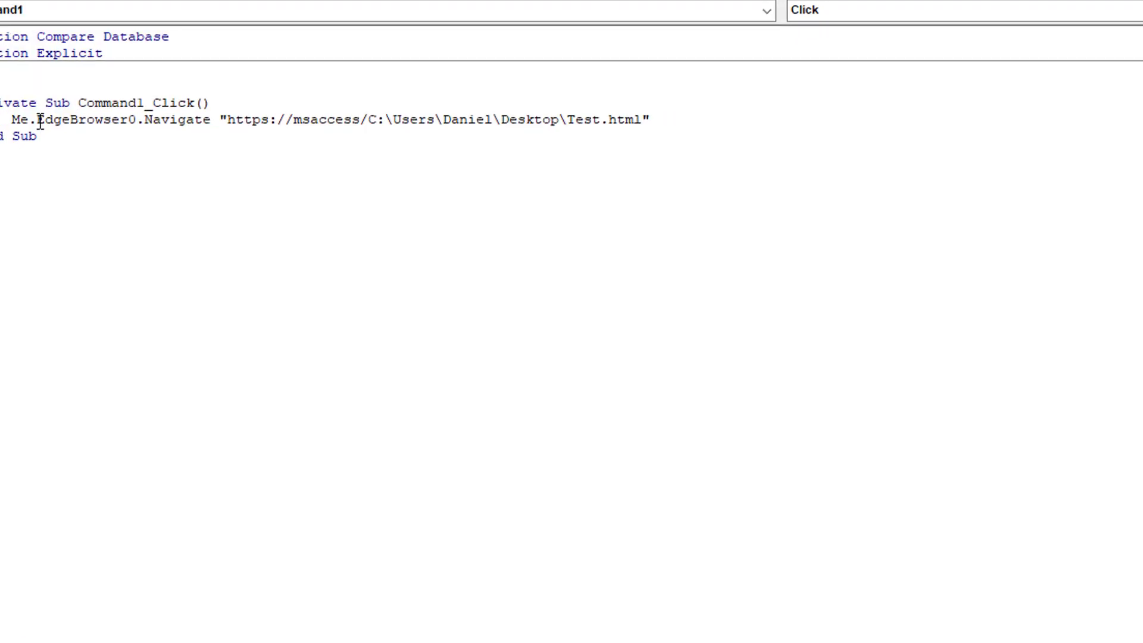
drag(415, 116, 687, 115)
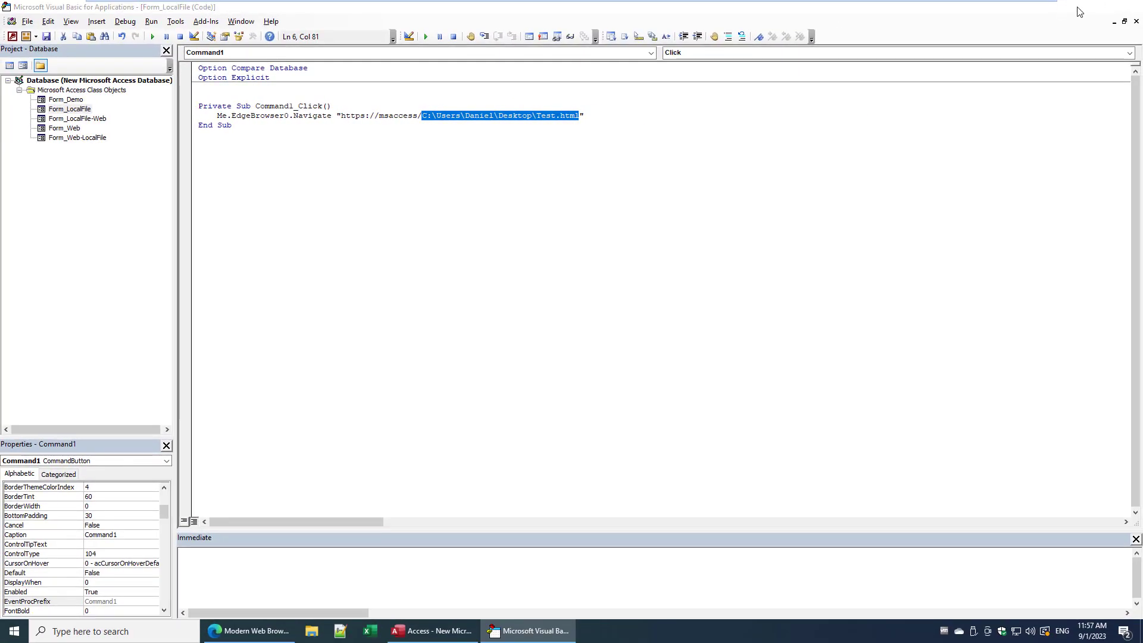
click(1079, 12)
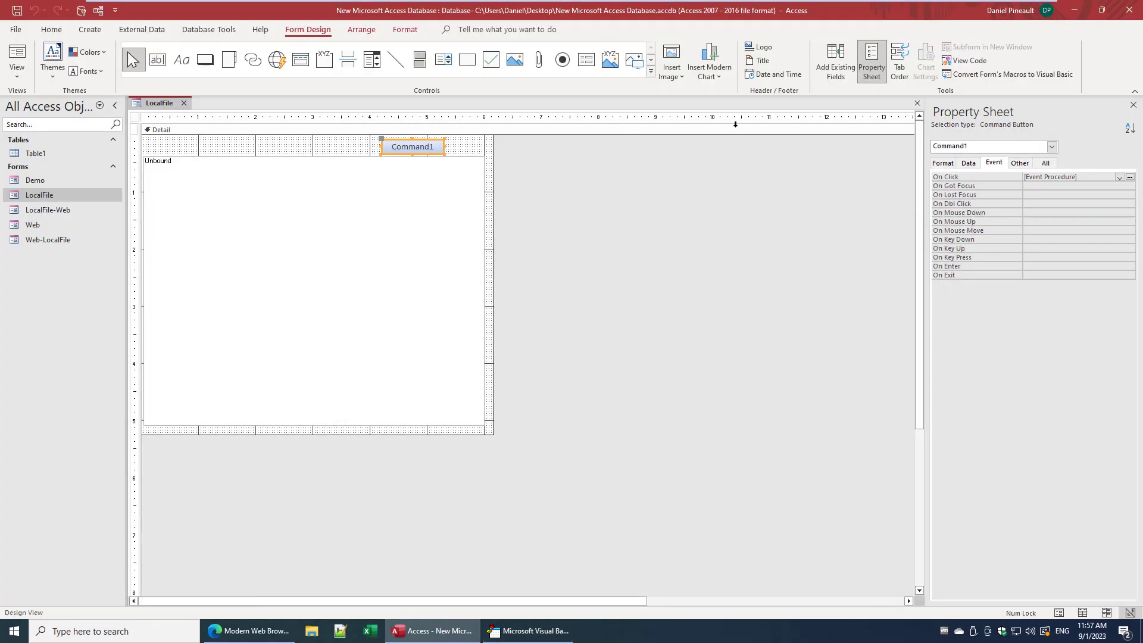
click(916, 103)
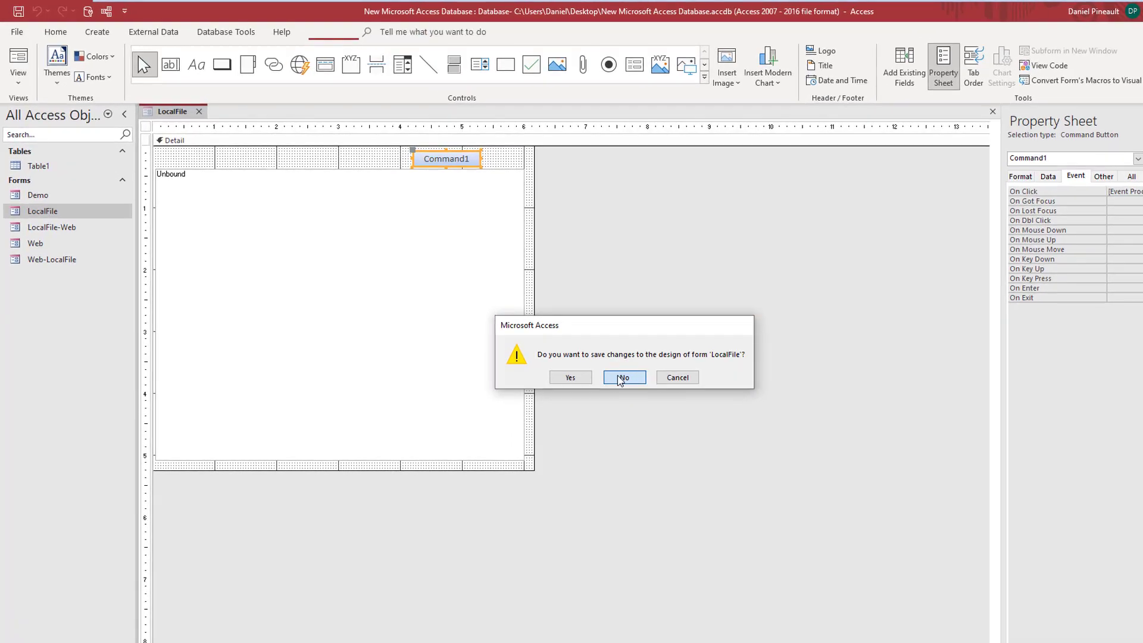
click(527, 348)
- Open the Web form, examine the URL in its Command1 button's On Click code, and close the form
click(40, 225)
double_click(63, 356)
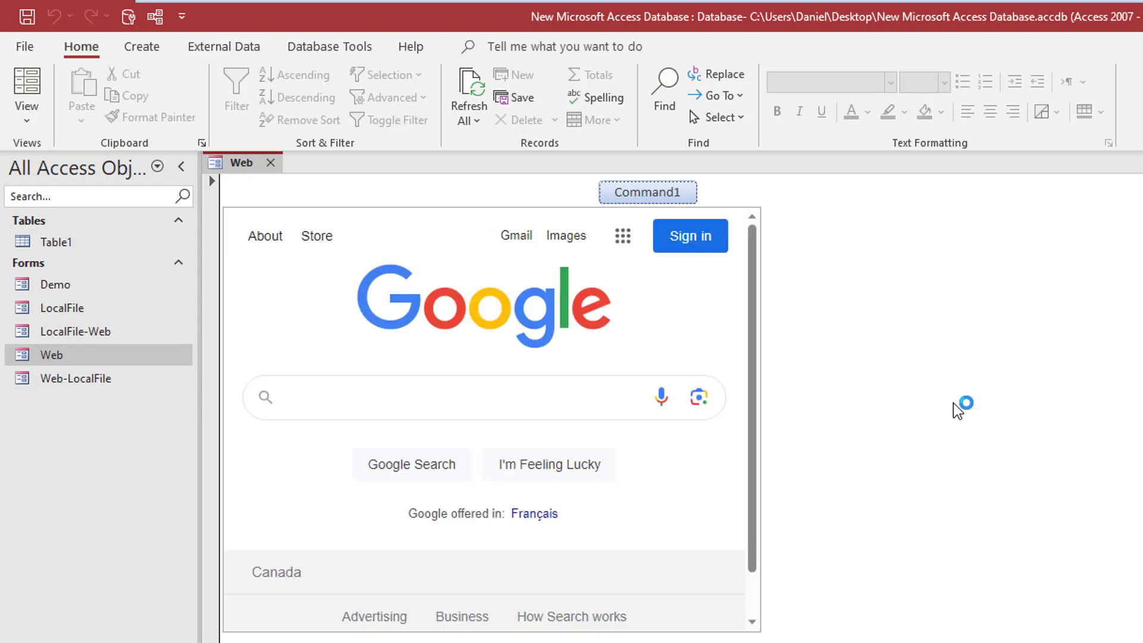
right_click(243, 167)
click(324, 319)
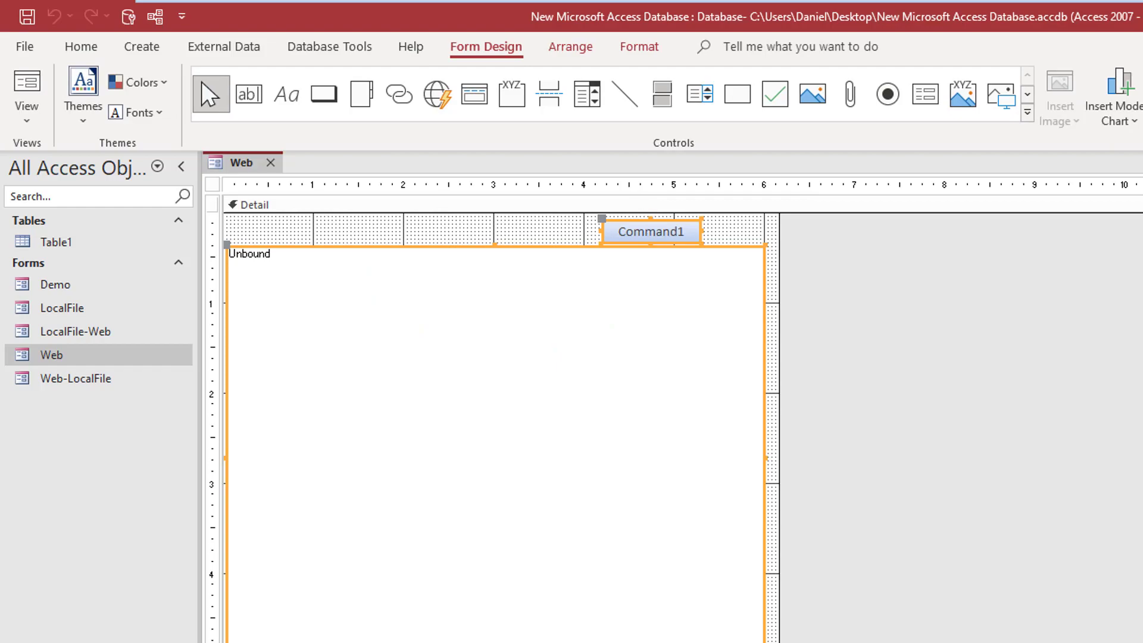
click(1084, 209)
click(680, 235)
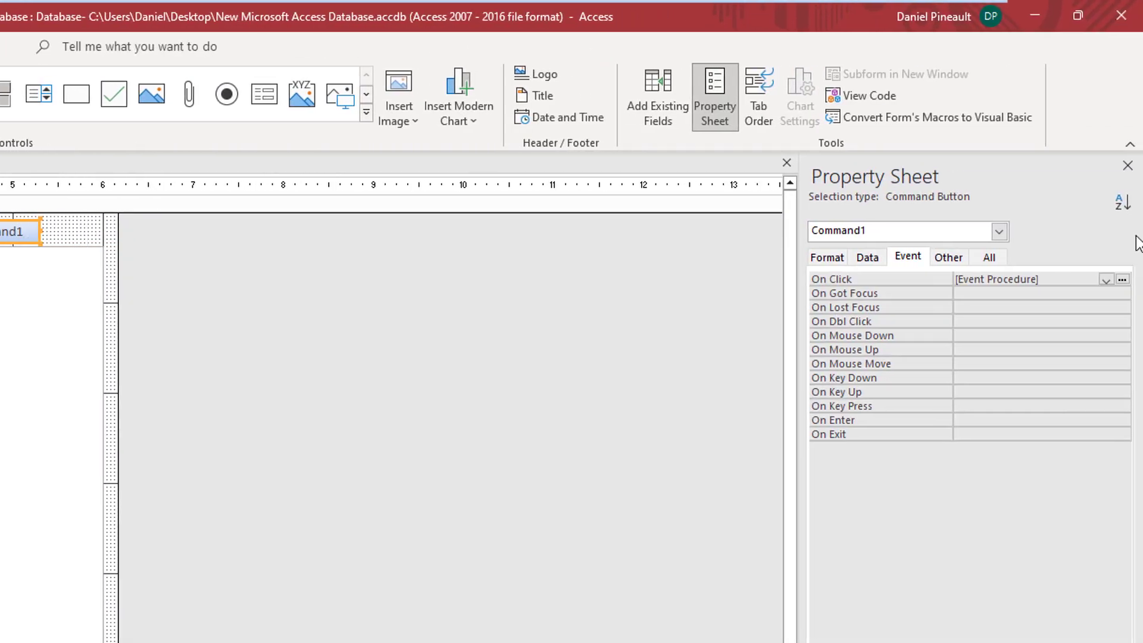
click(1124, 274)
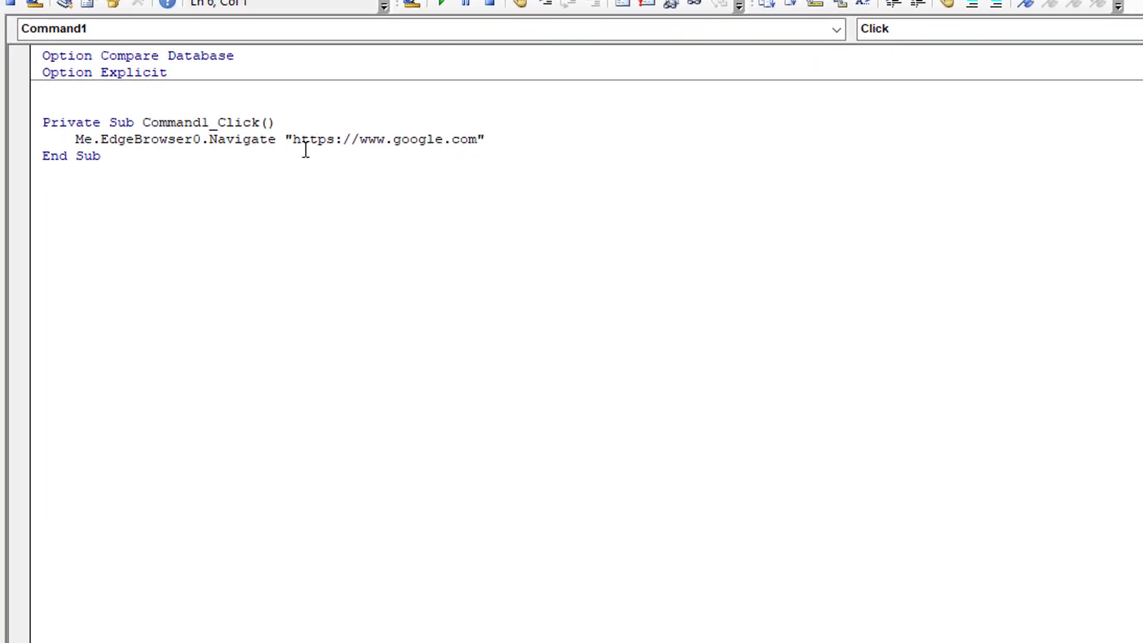
drag(159, 153, 337, 153)
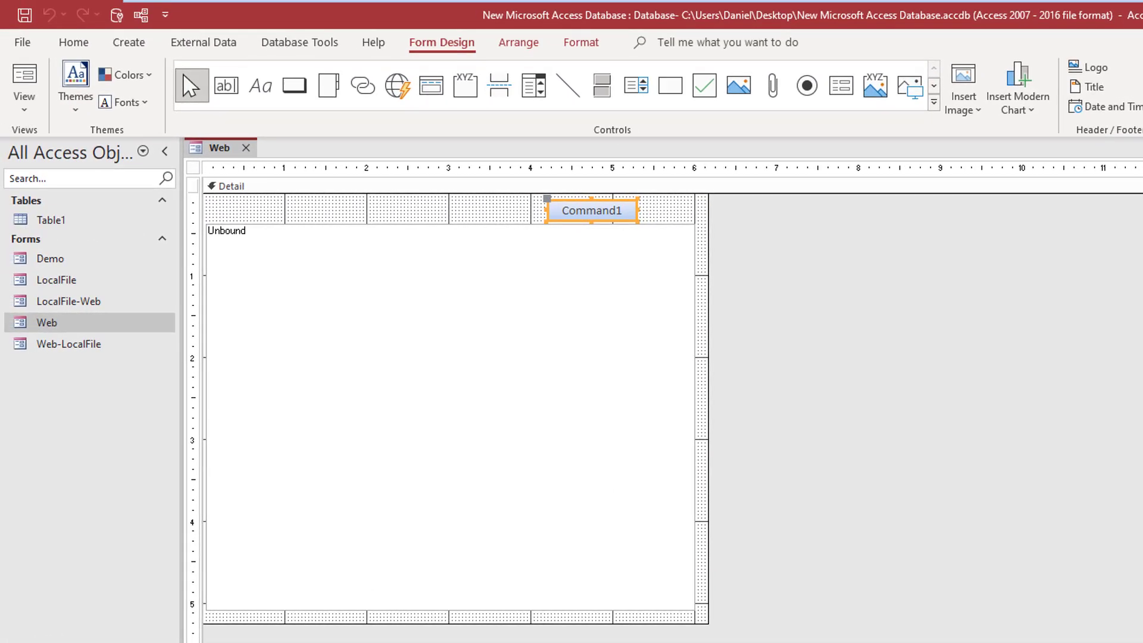
key(ctrl+w)
click(833, 500)
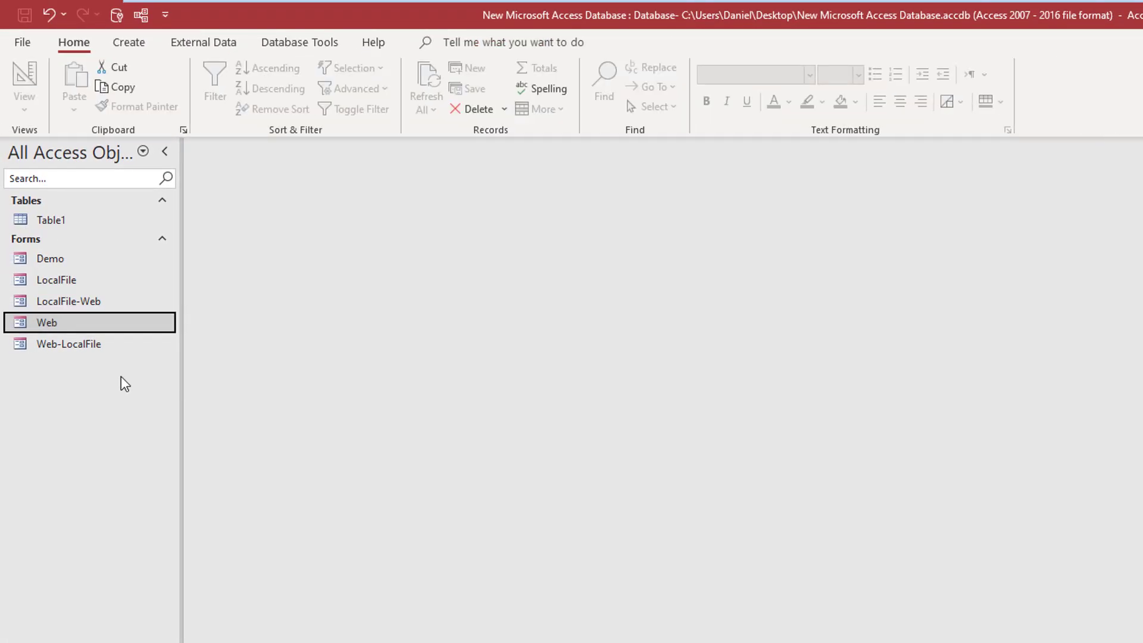
- Open the LocalFile-Web form and test its Command1 button
click(68, 301)
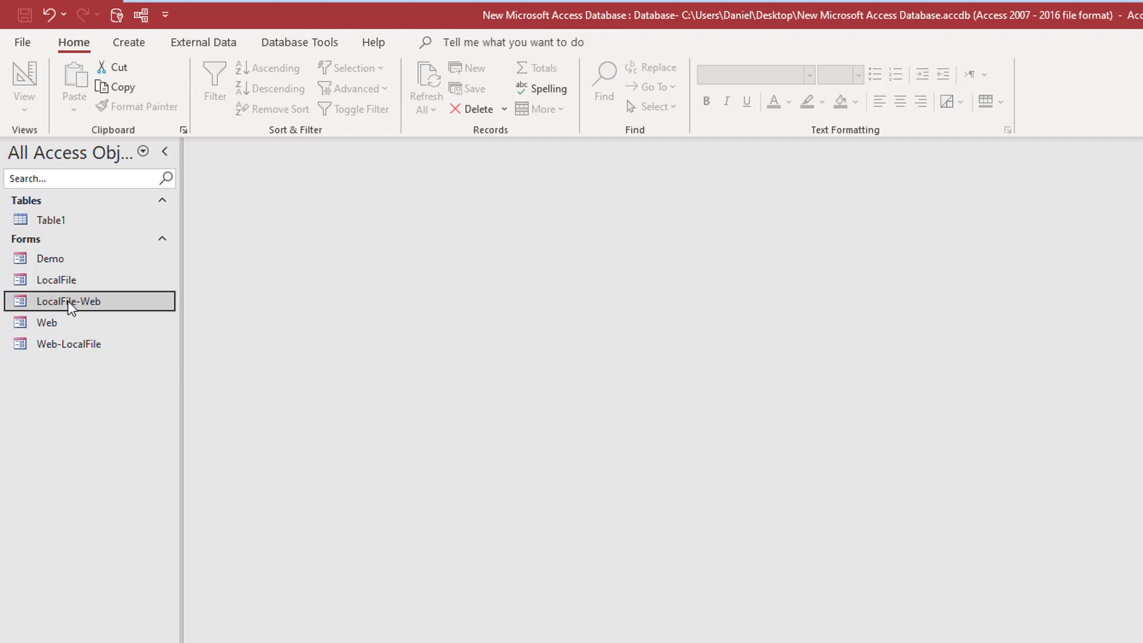
double_click(68, 301)
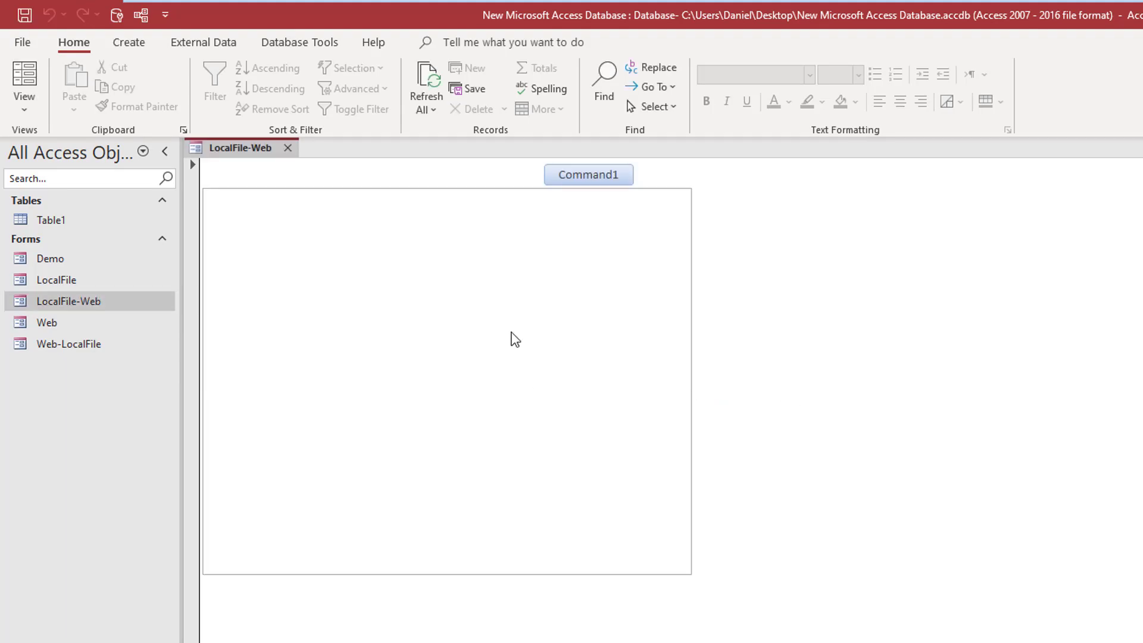
click(595, 174)
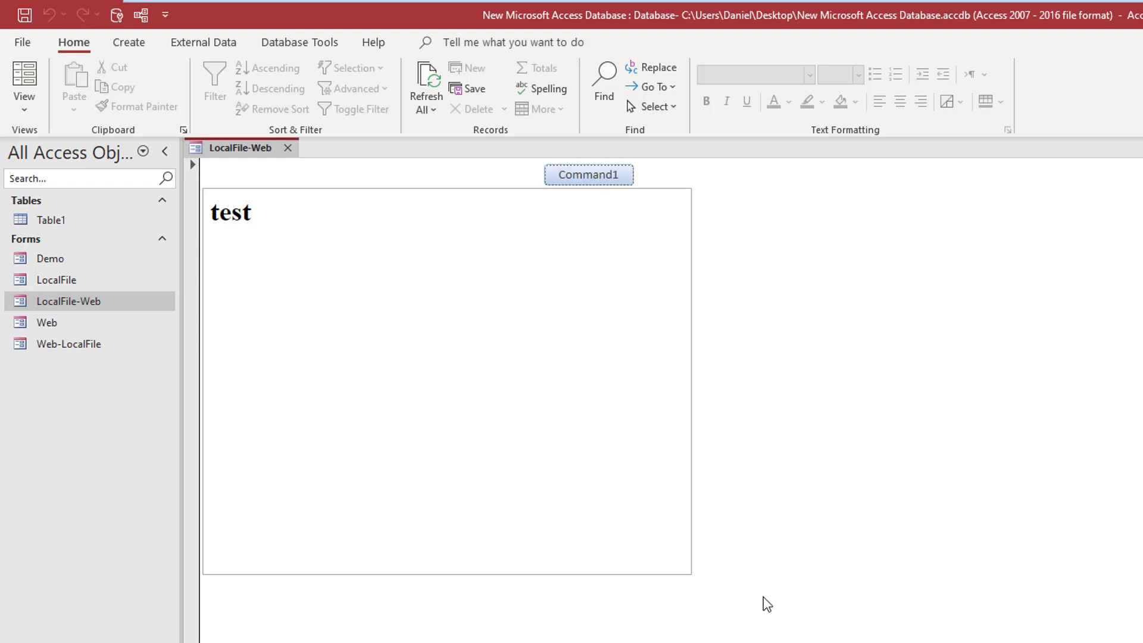
- Inspect the LocalFile-Web form's browser page in the DevTools console and run Command1 again to check for errors
right_click(475, 337)
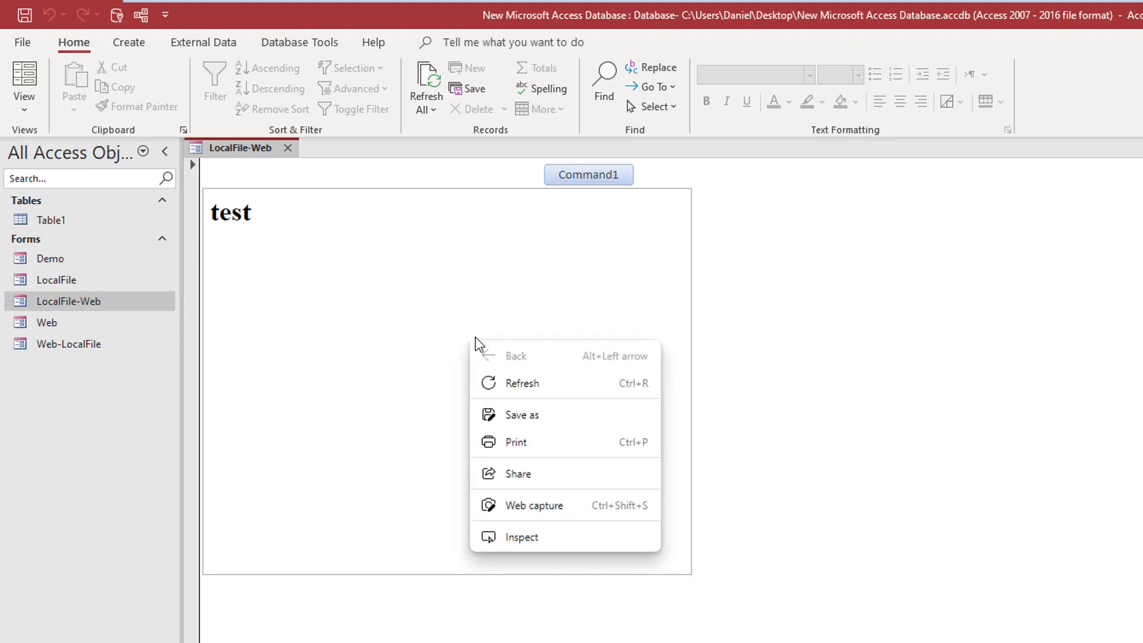
click(526, 539)
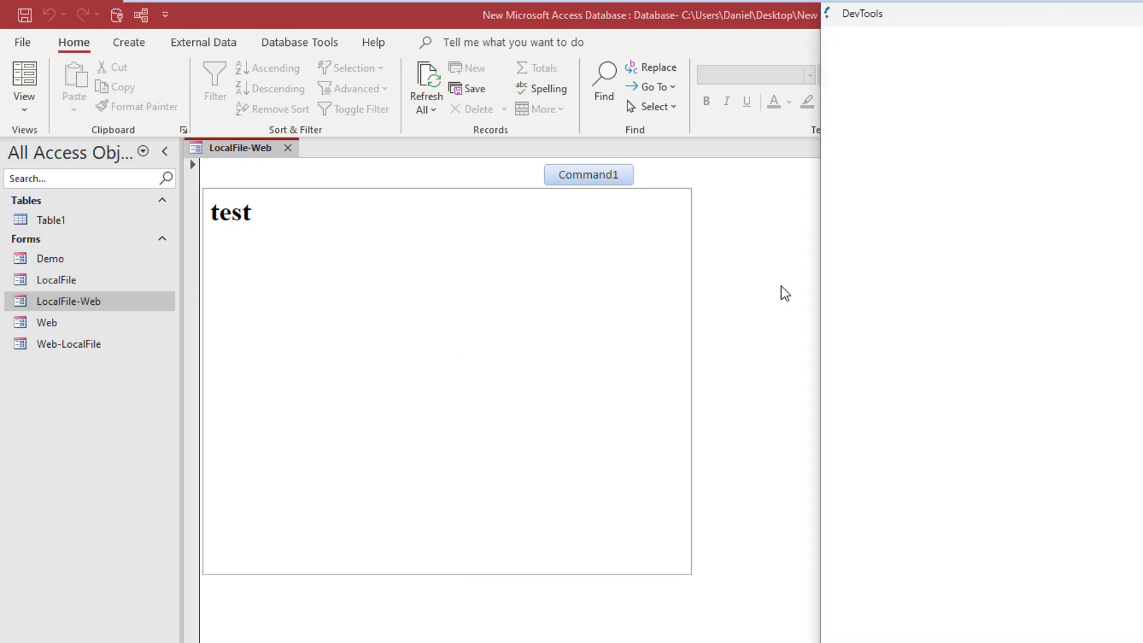
click(1012, 40)
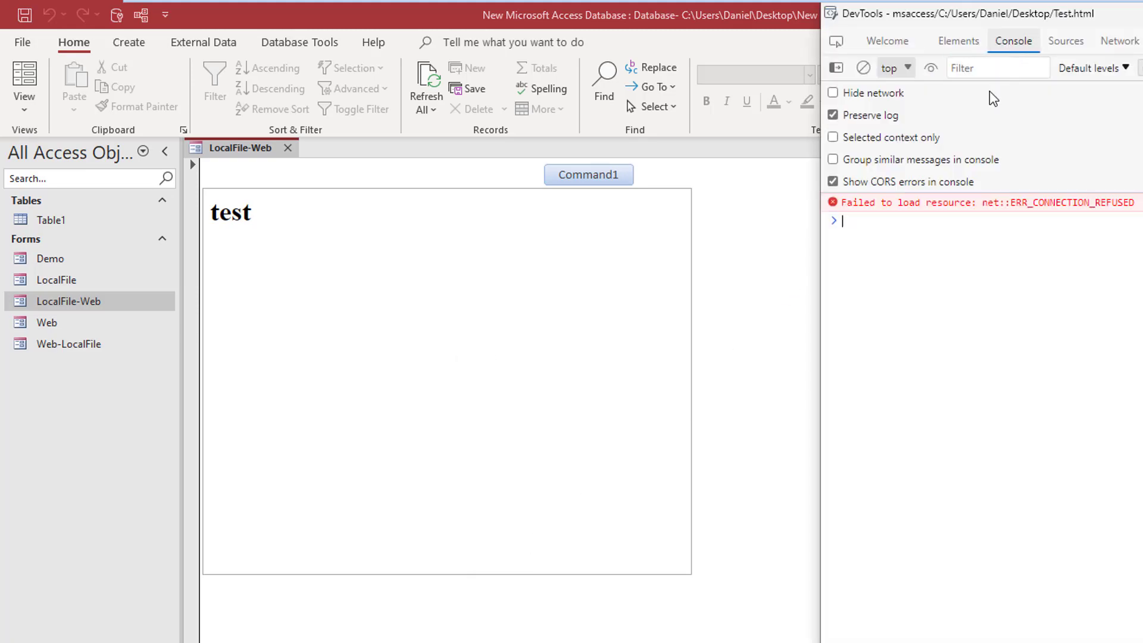
click(607, 175)
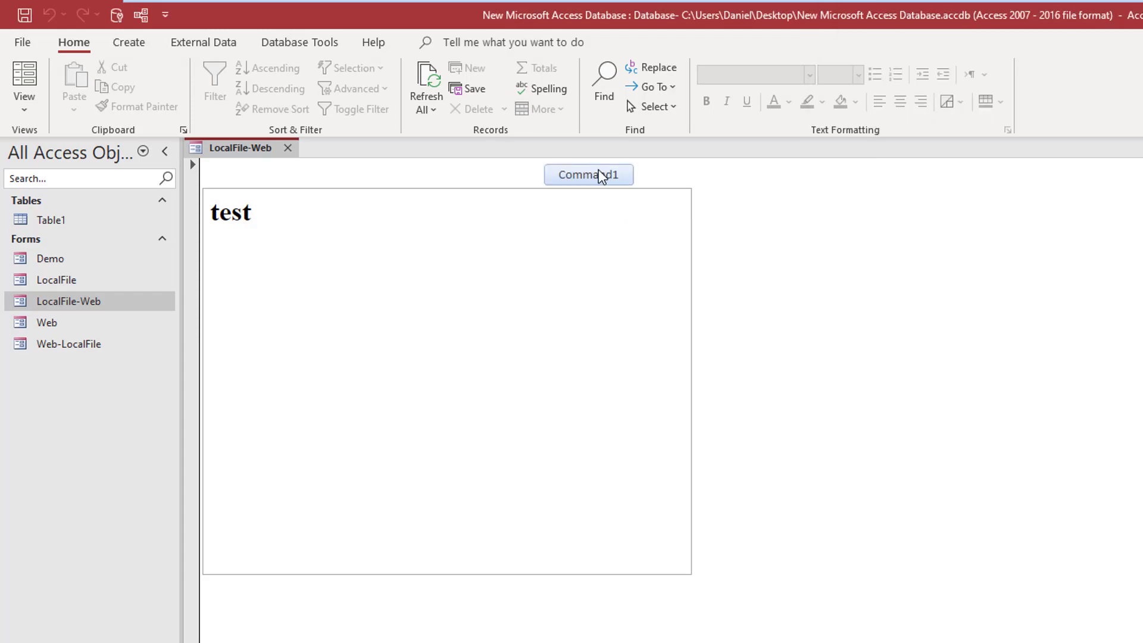
key(alt+Tab)
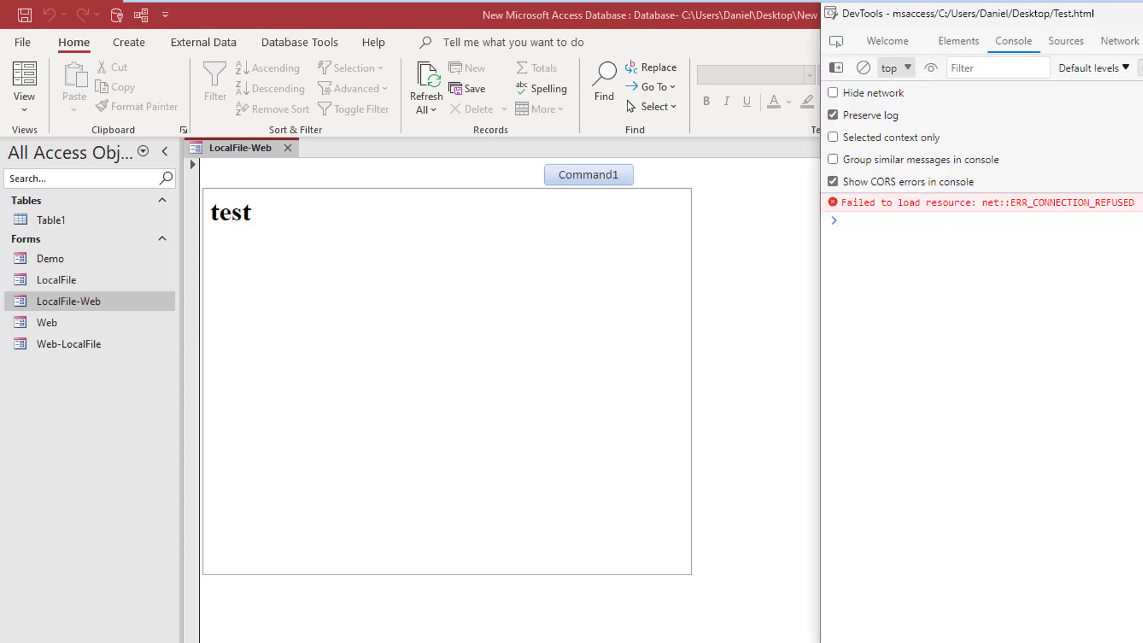
key(alt+Tab)
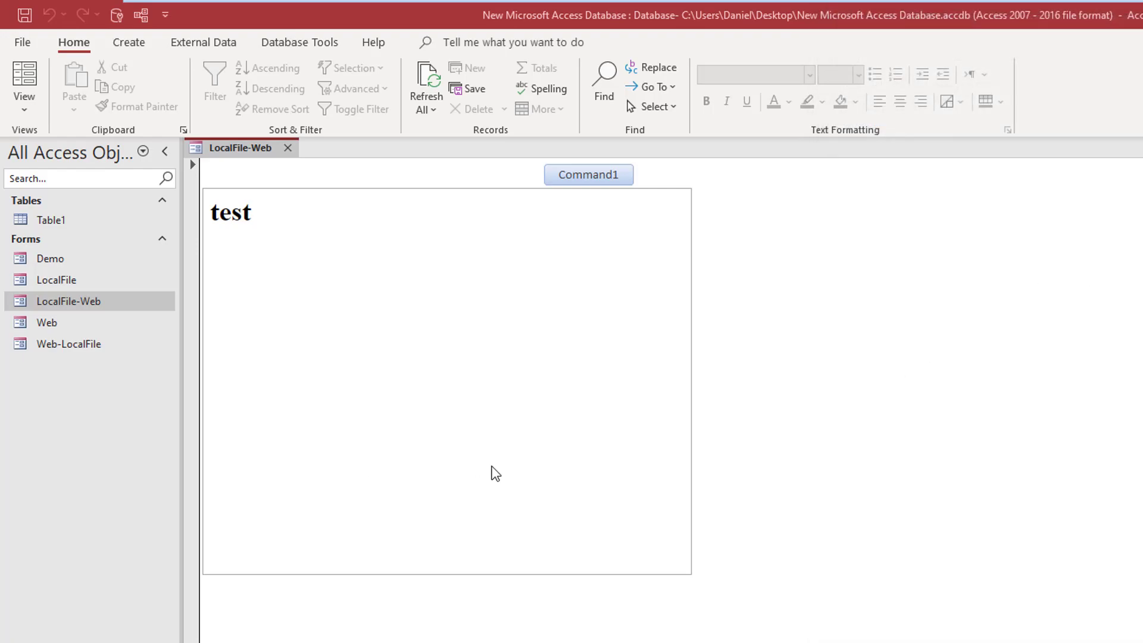
- Examine the browser control's source and the Command1 button of the LocalFile-Web form in Design View, and close the form
right_click(253, 156)
click(331, 290)
click(373, 308)
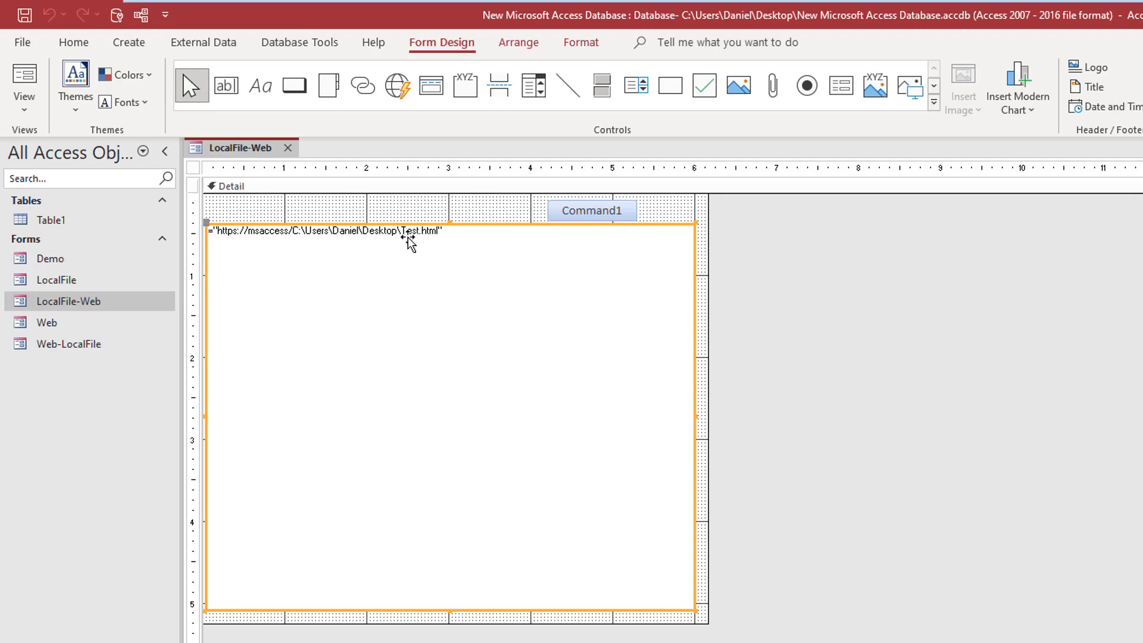
click(587, 213)
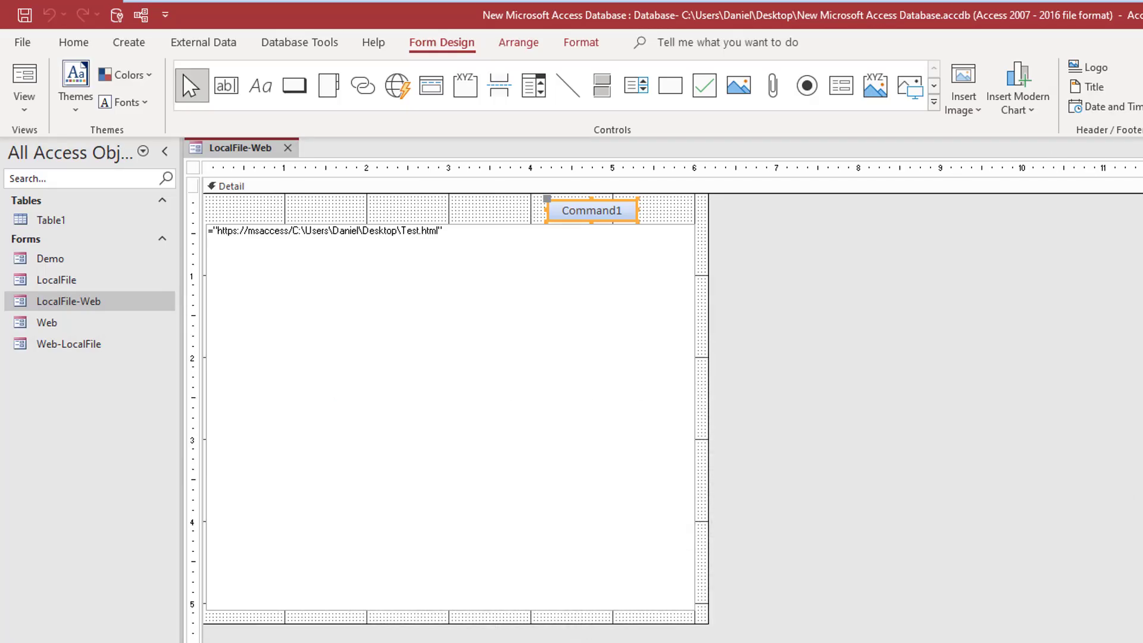
key(ctrl+w)
click(833, 500)
- Open the Web-LocalFile form and inspect its browser page in DevTools
click(81, 344)
double_click(81, 344)
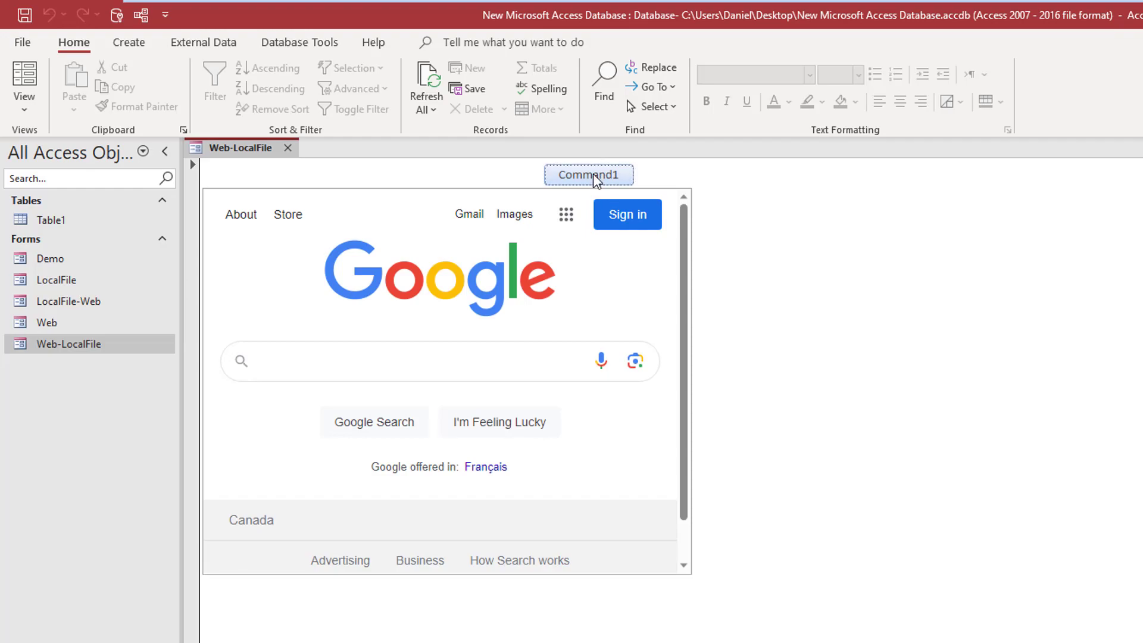
right_click(592, 303)
right_click(595, 325)
click(638, 520)
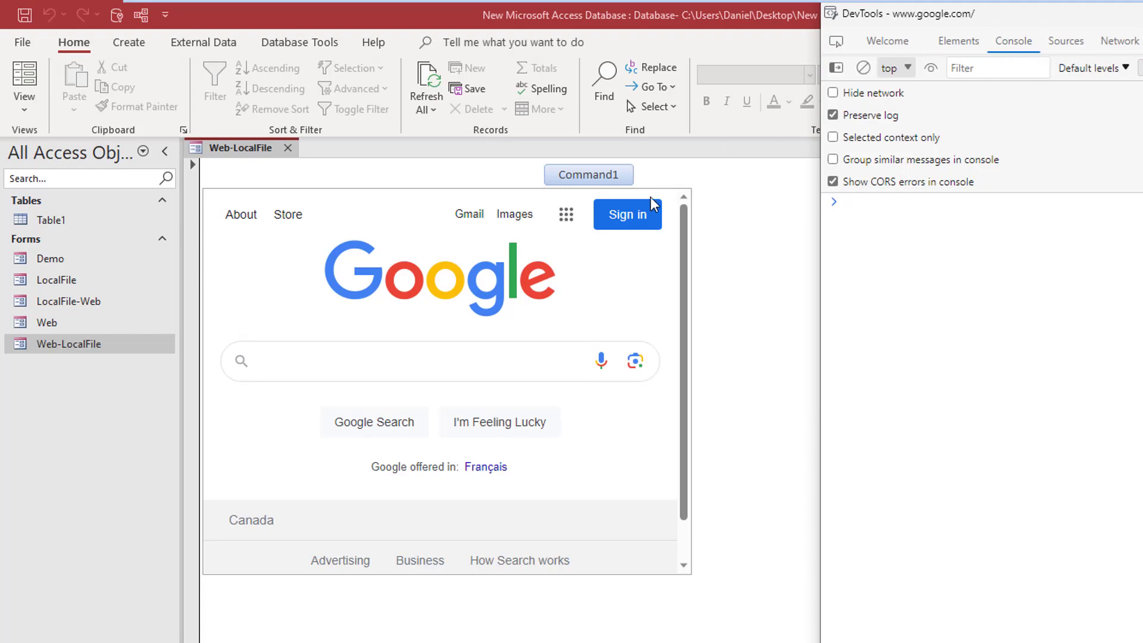
- Test the Web-LocalFile form's Command1 button while checking the console for errors, and close the form
click(601, 180)
click(607, 177)
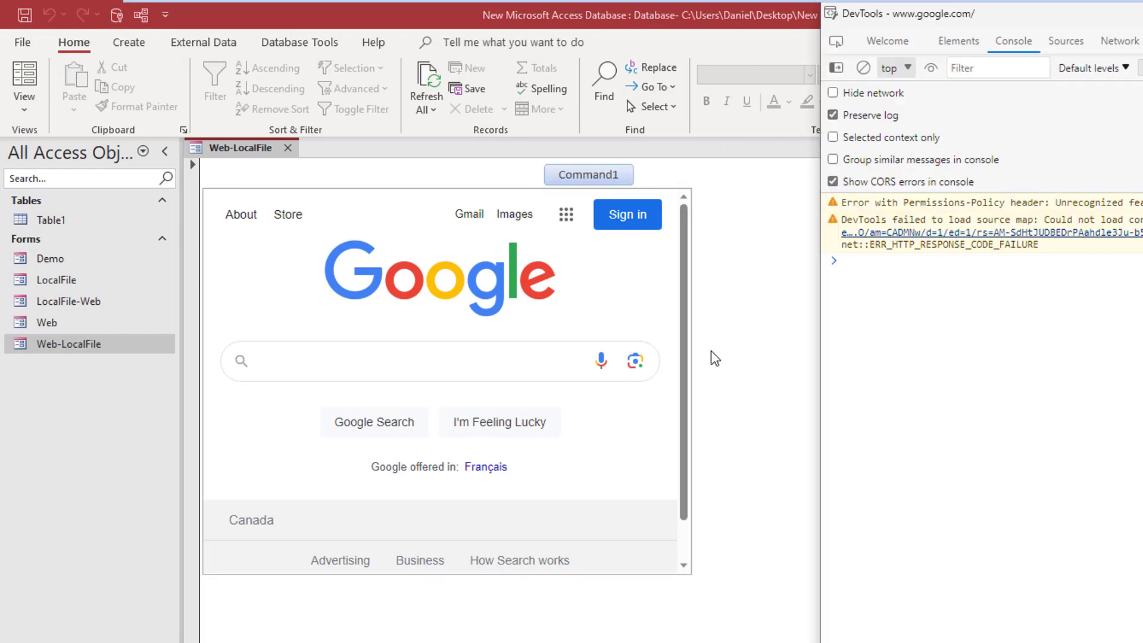
click(577, 178)
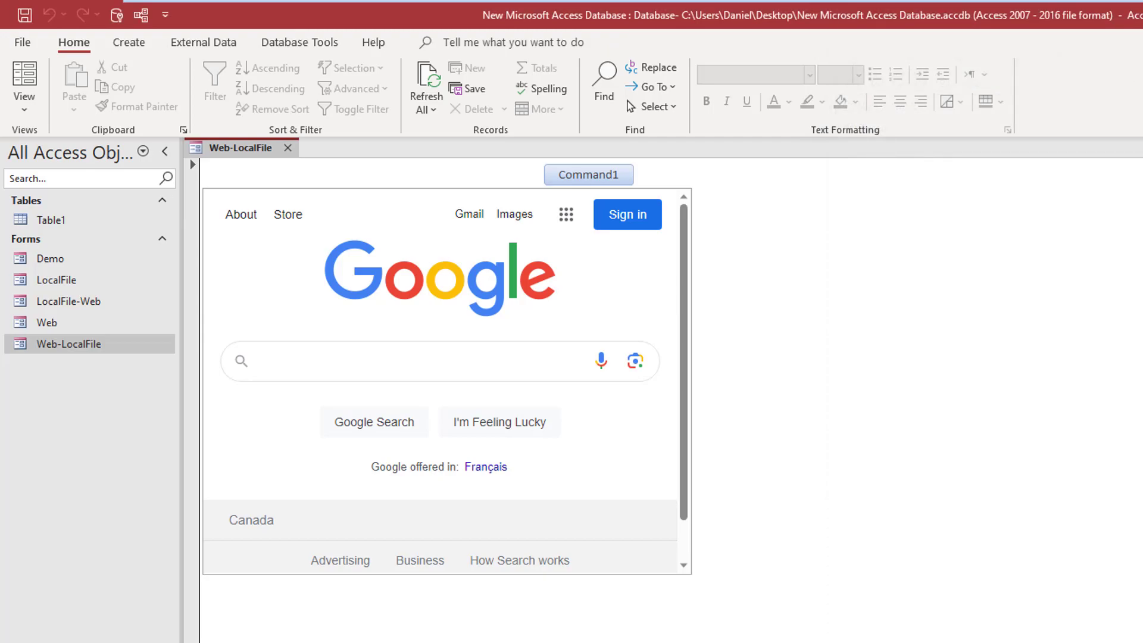
key(ctrl+w)
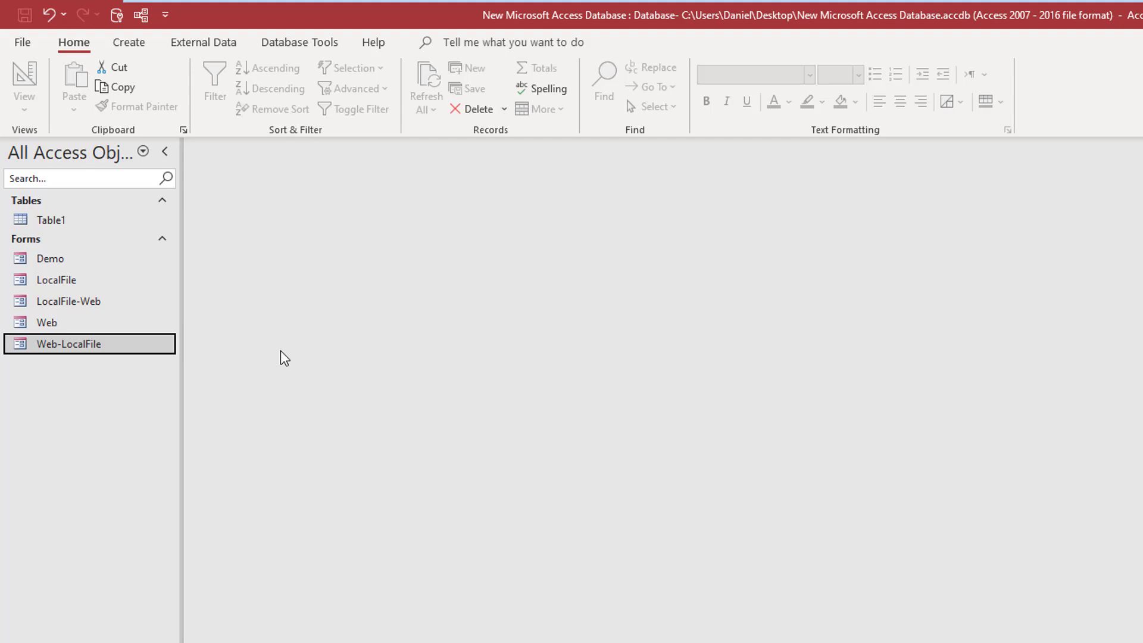
- Open the Demo form and test its Command1 button and the Google link on the local page
double_click(51, 260)
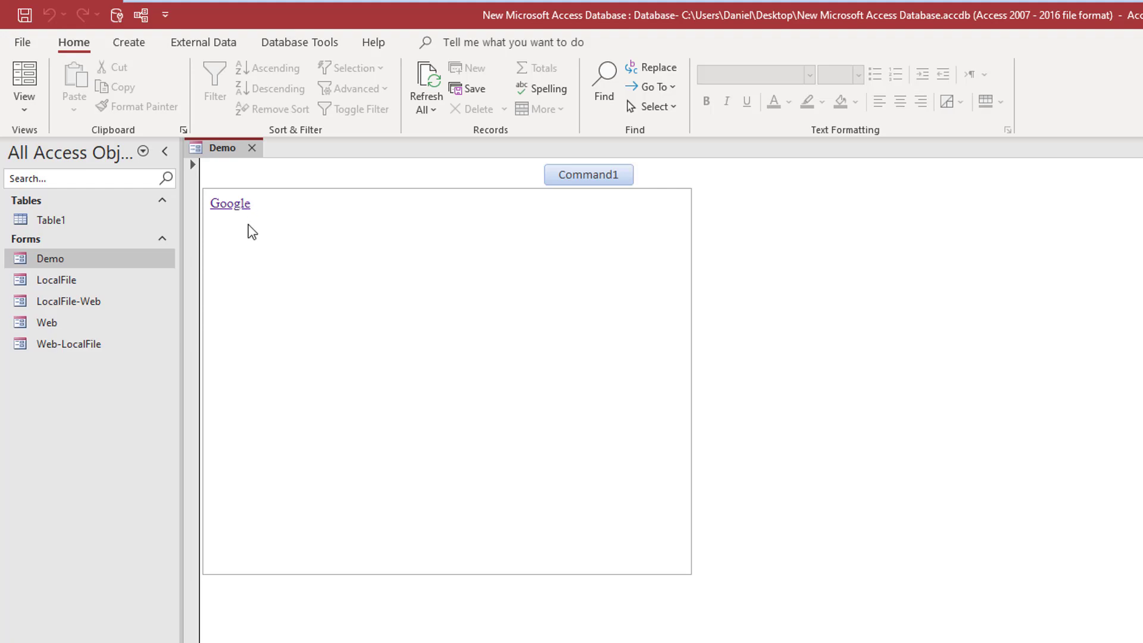
click(594, 173)
click(589, 174)
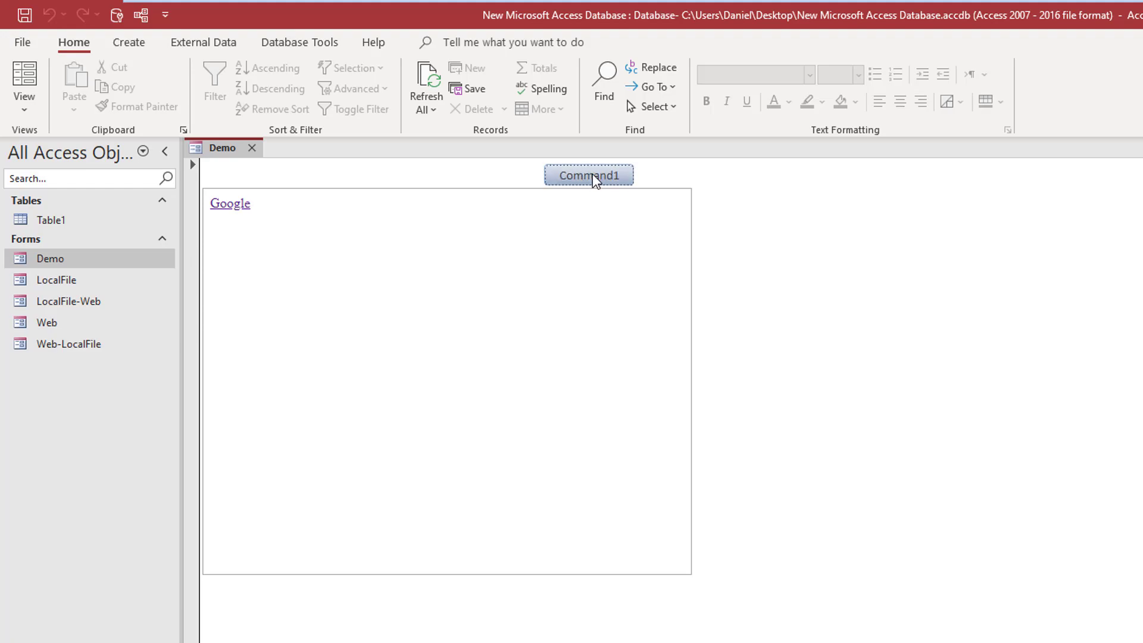
click(224, 208)
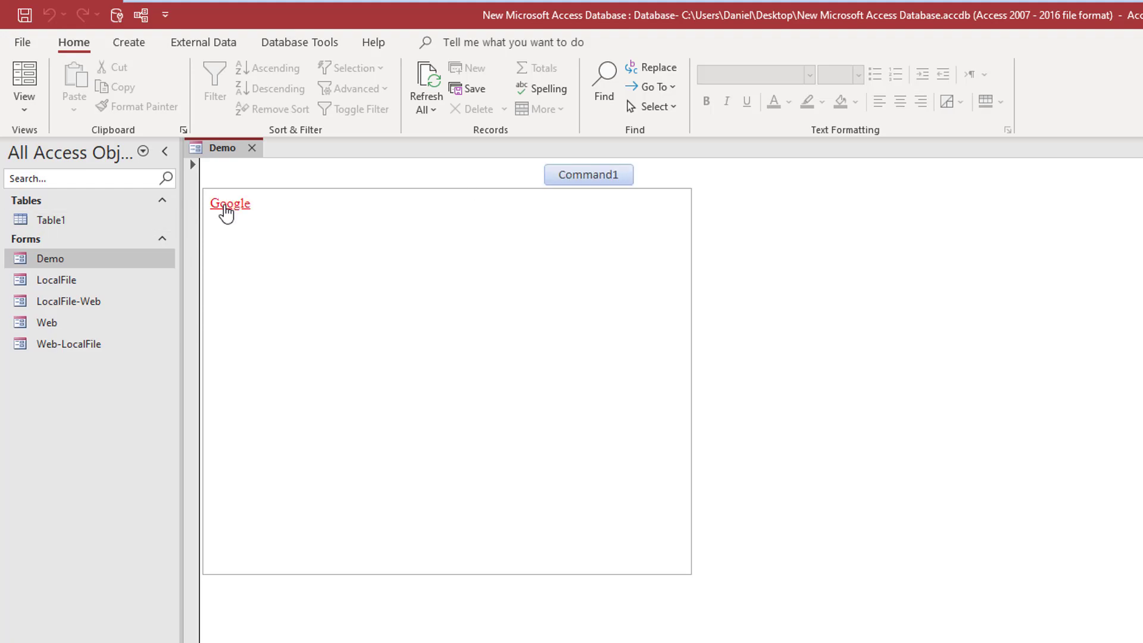
- Repeat the Demo form test by running Command1, following the local page's Google link, and running Command1 again
click(618, 176)
click(227, 209)
click(580, 176)
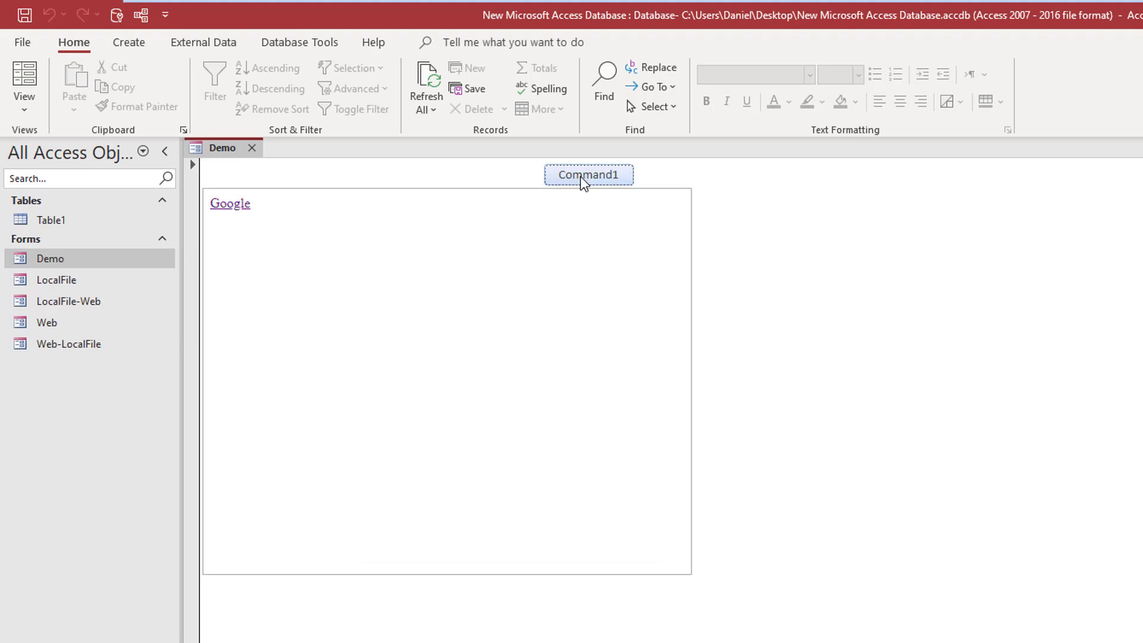
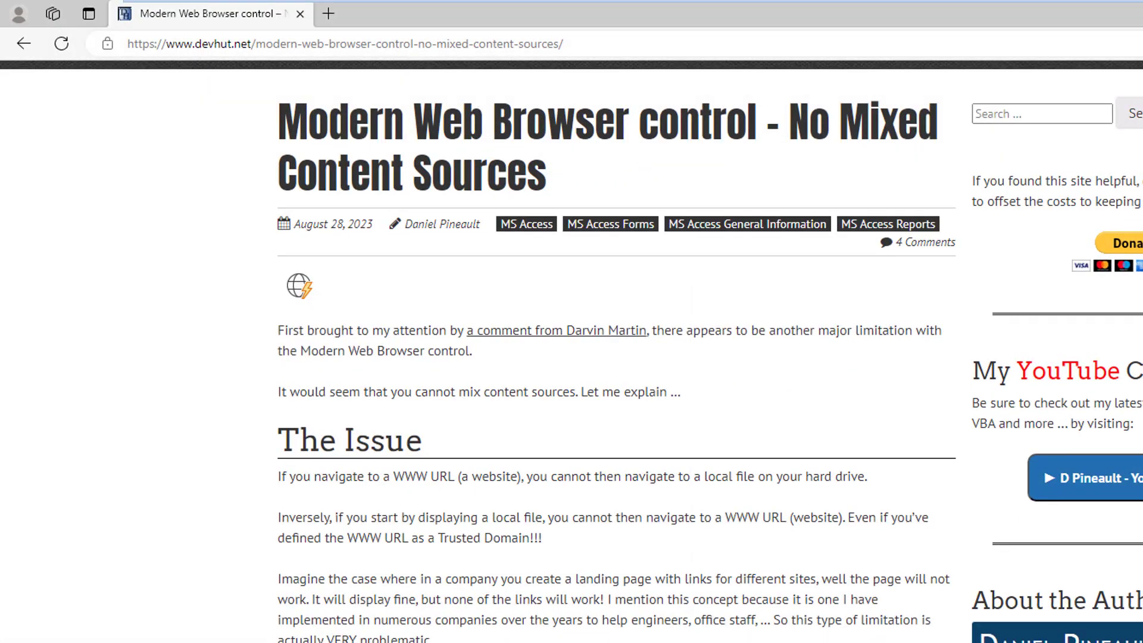
- Read the Workaround section of the devhut.net mixed content article and open its linked Microsoft Feedback Portal suggestion
scroll(605, 325, down, 10)
scroll(538, 365, down, 3)
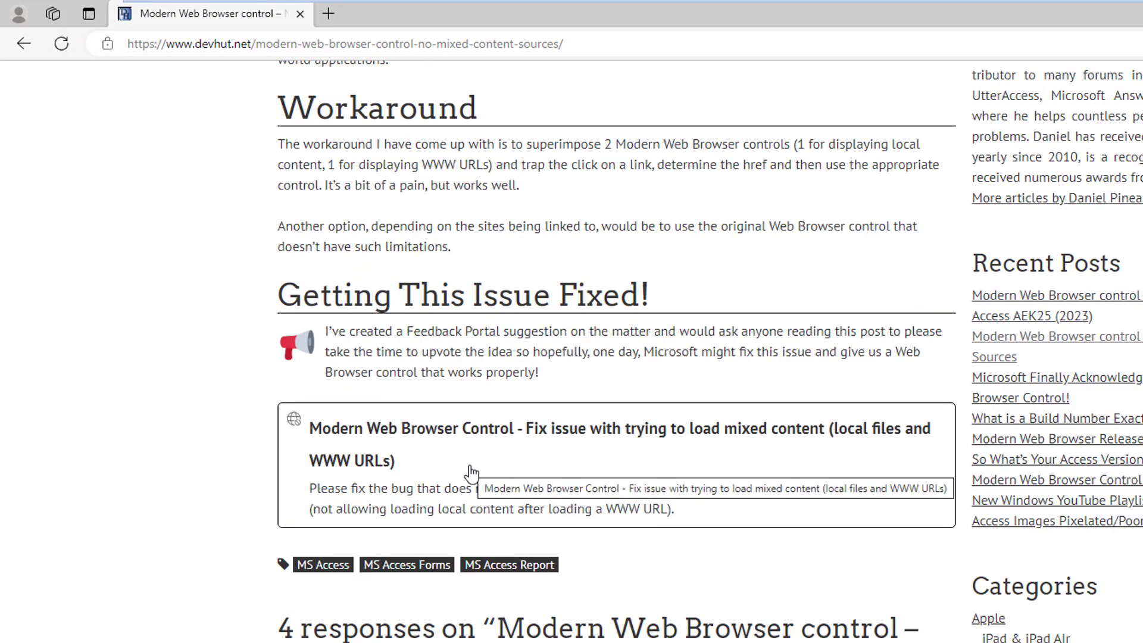
click(577, 436)
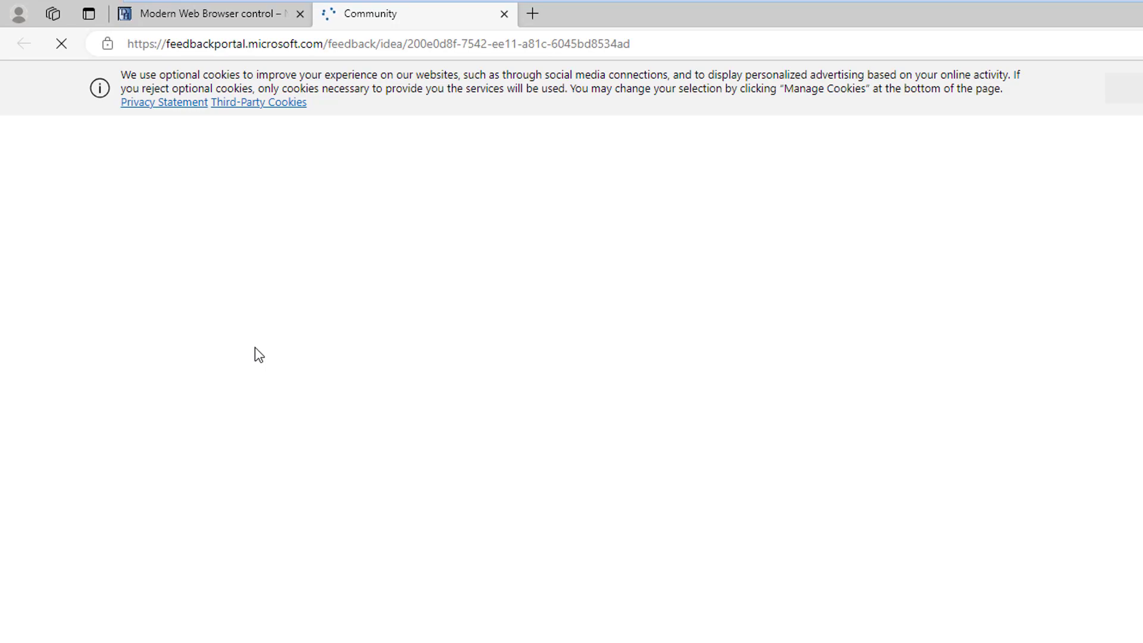
scroll(291, 398, down, 2)
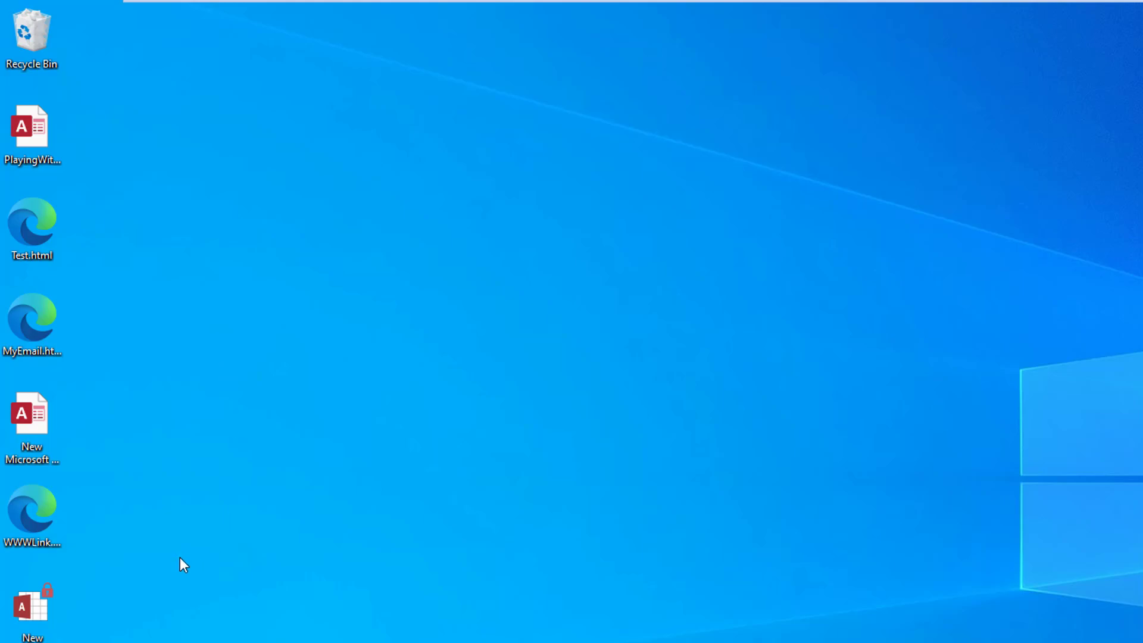
- Open WWWLink.html from the desktop in Edge, test its Google link, and close the page and browser window
double_click(51, 509)
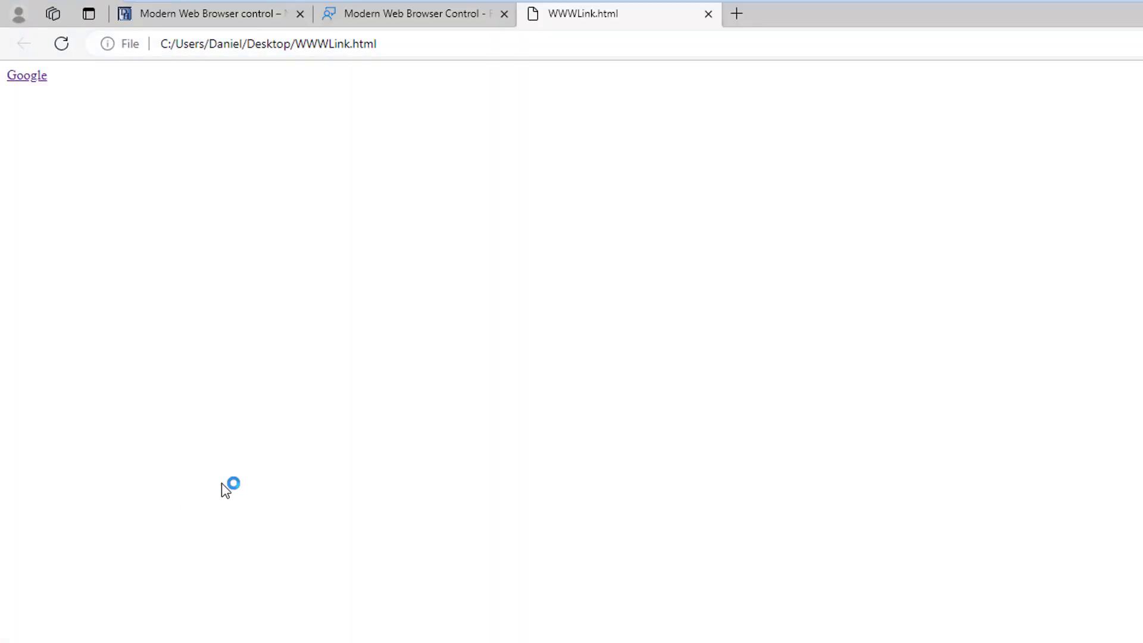
click(26, 83)
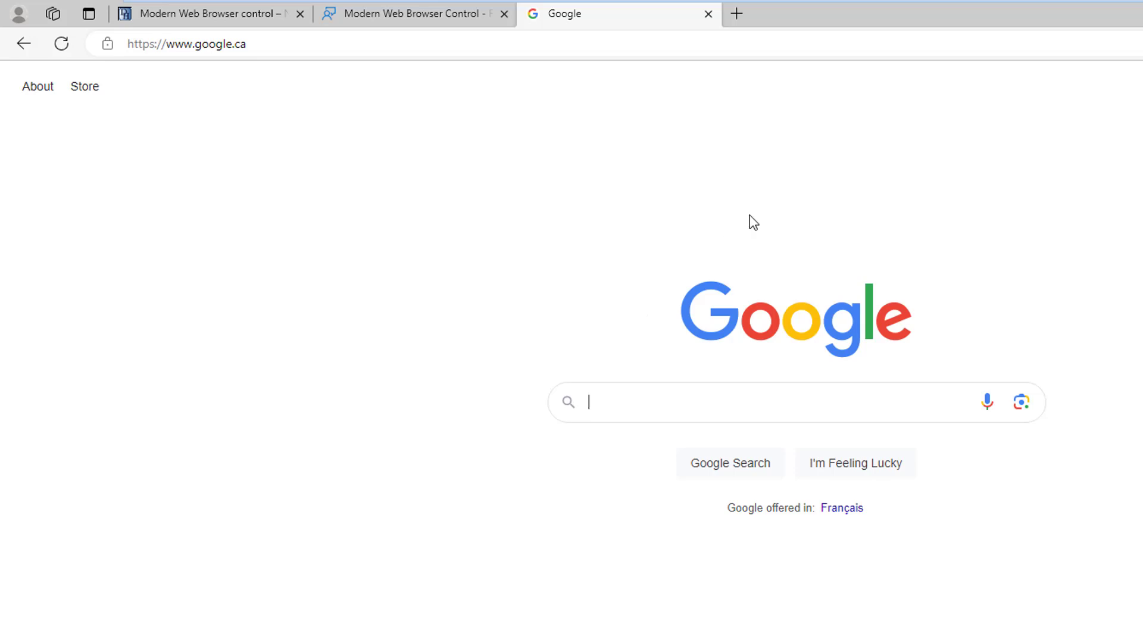
click(708, 13)
key(alt+F4)
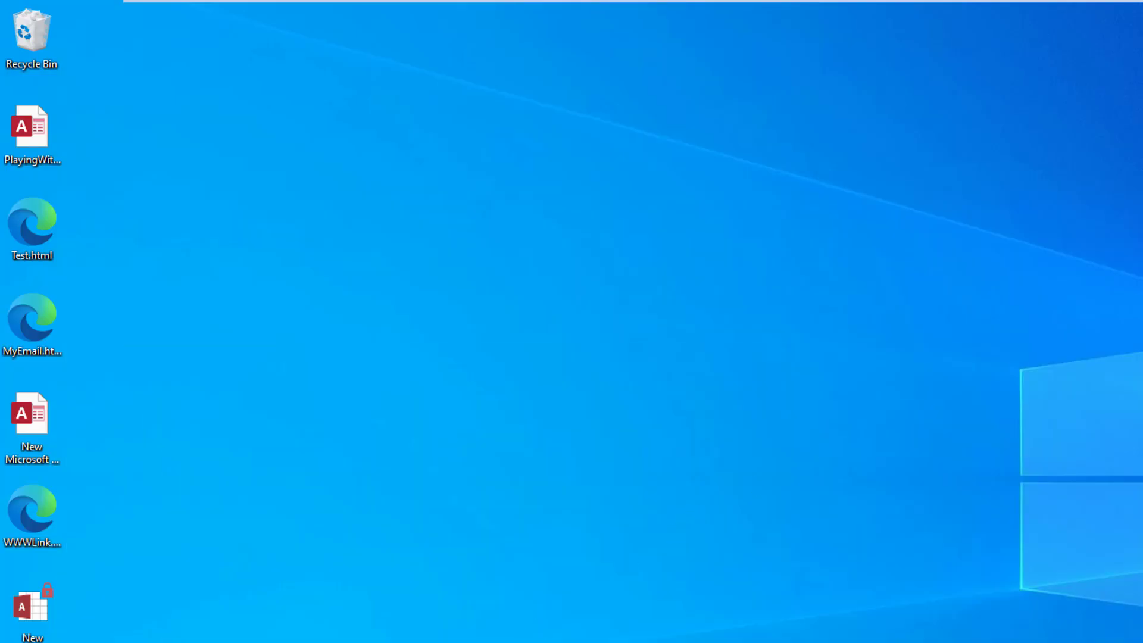
- Switch back to Access, show the Demo form in Design View, and inspect the browser control's properties
key(alt+Tab)
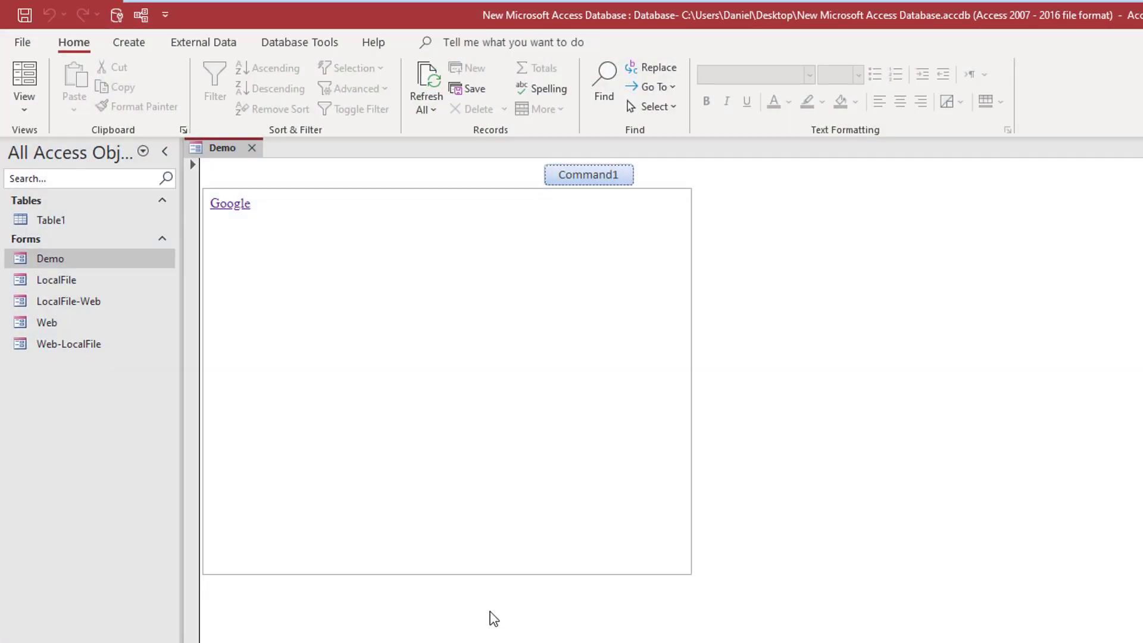
right_click(249, 175)
click(312, 235)
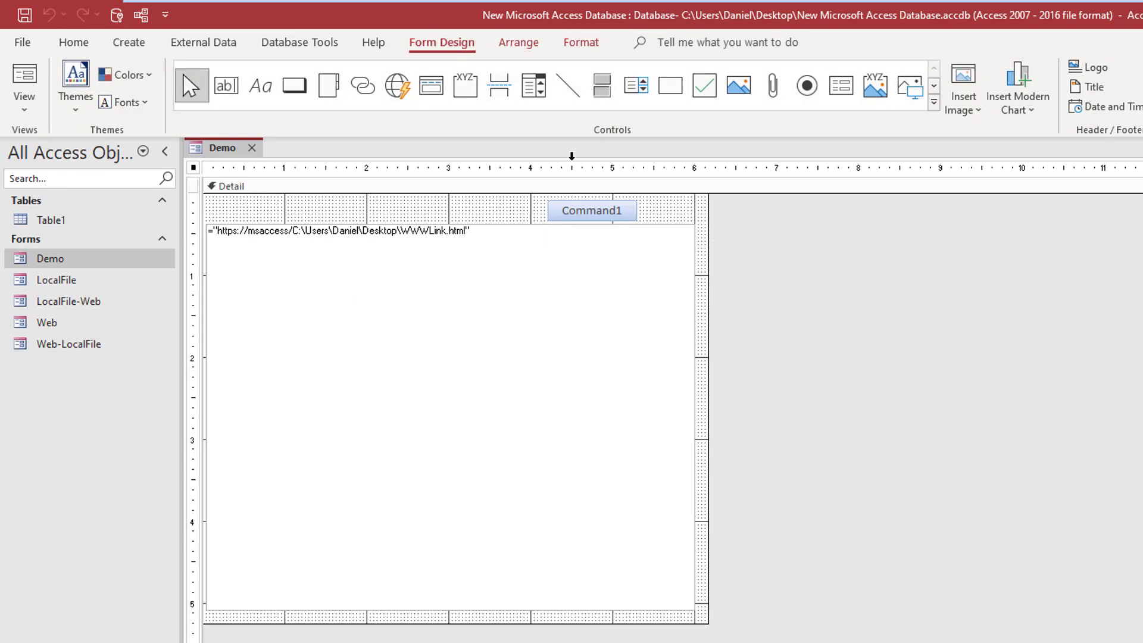
double_click(504, 288)
click(825, 296)
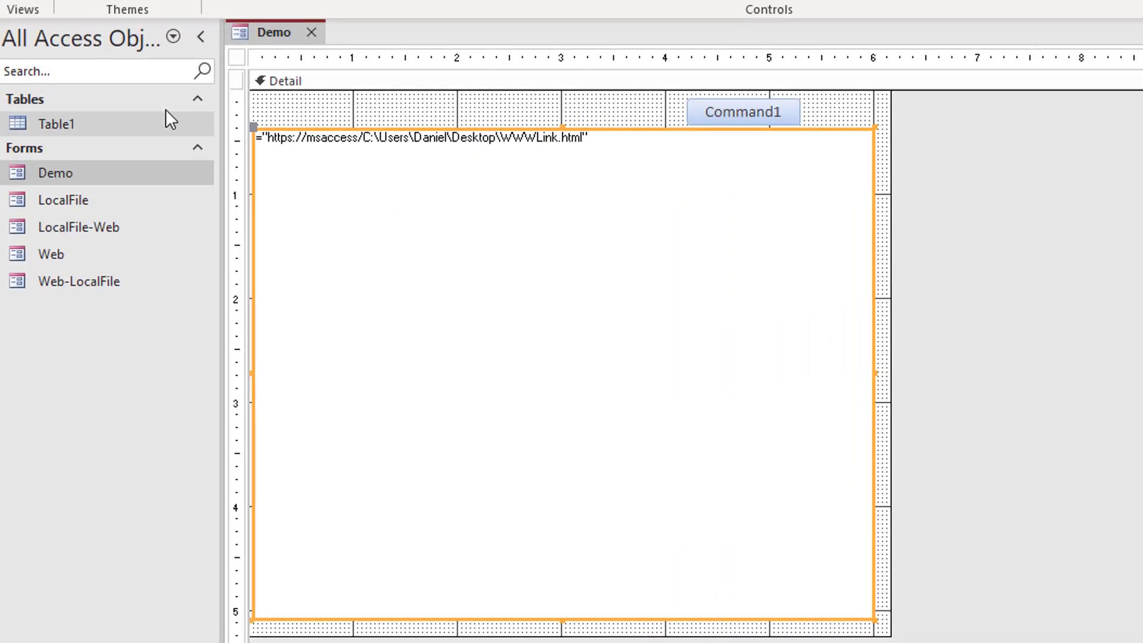
- Open Table1, fit the URL column to its contents to read the addresses, and close it without saving the layout
double_click(52, 126)
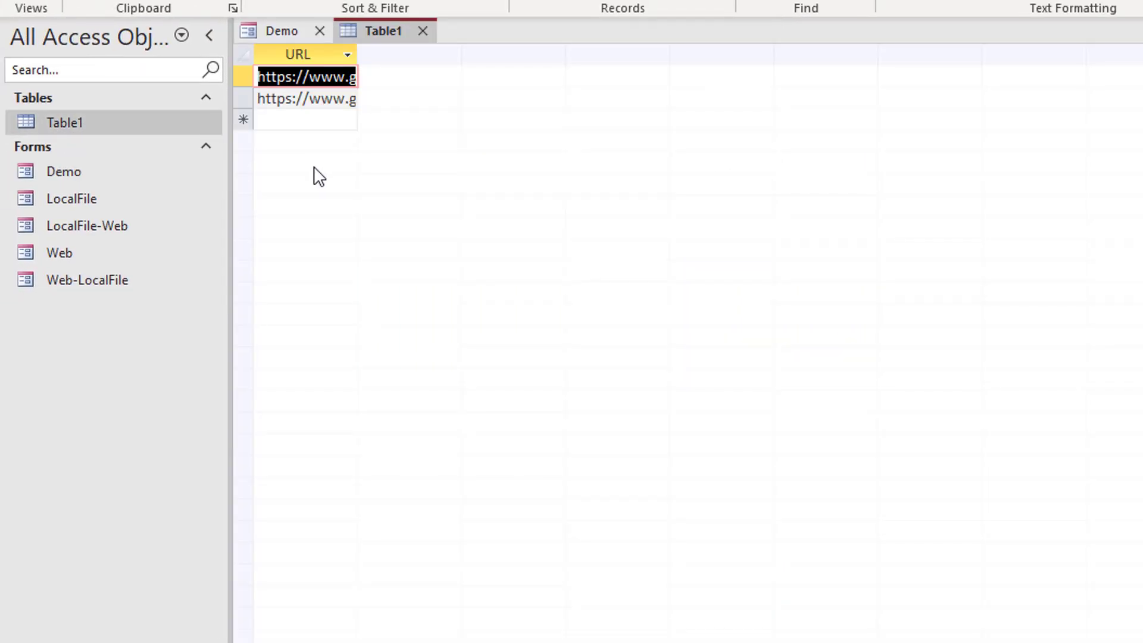
click(347, 55)
click(289, 186)
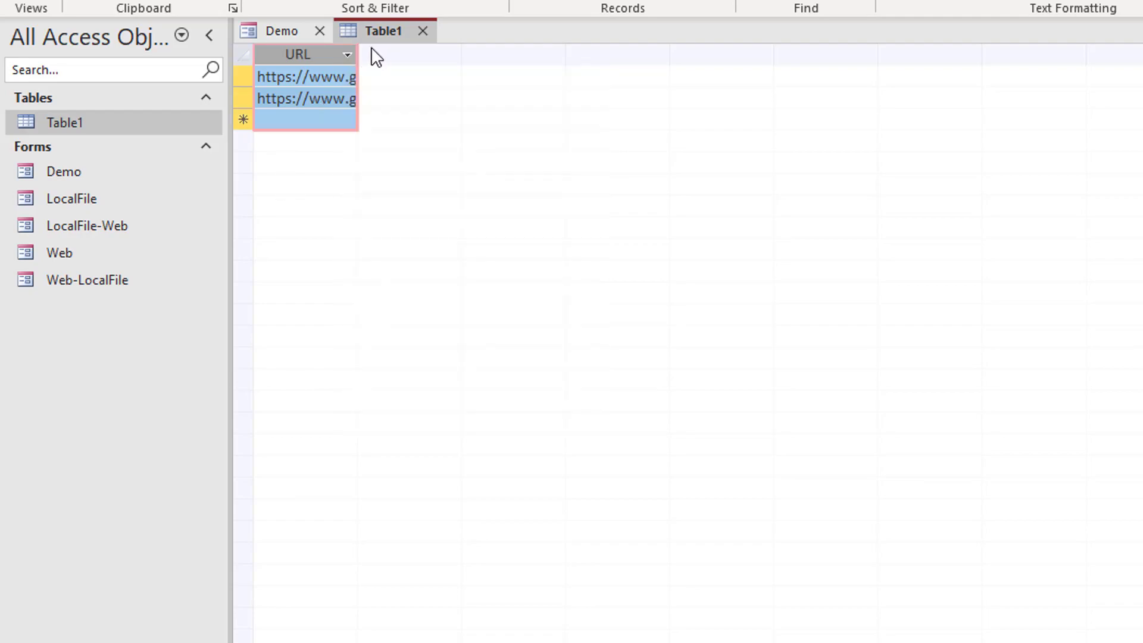
double_click(357, 53)
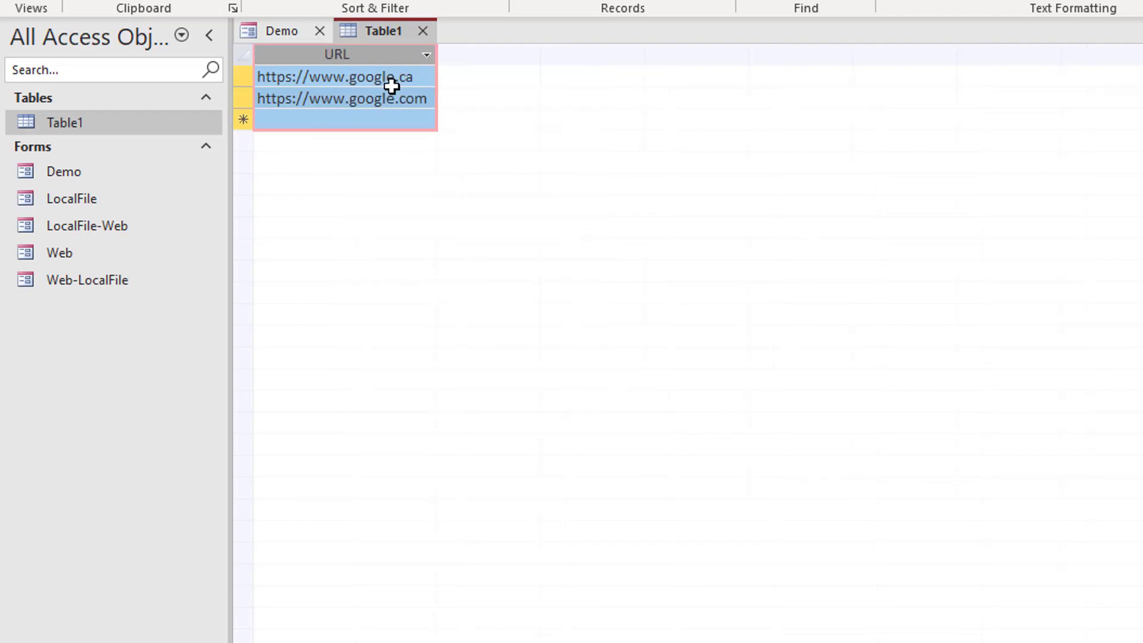
click(421, 30)
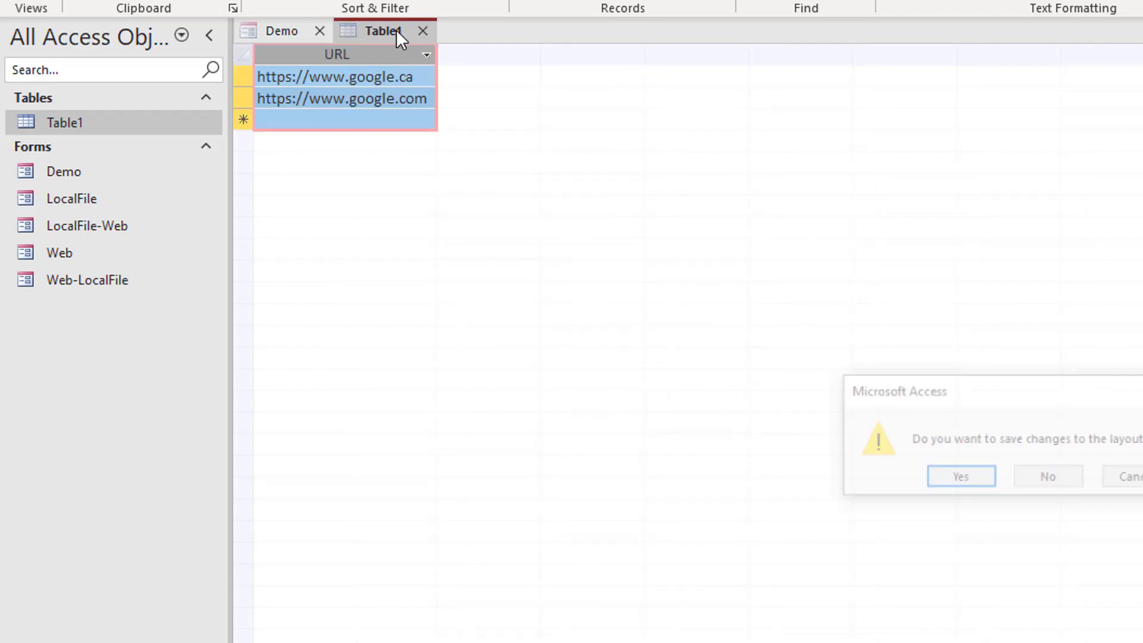
click(1016, 474)
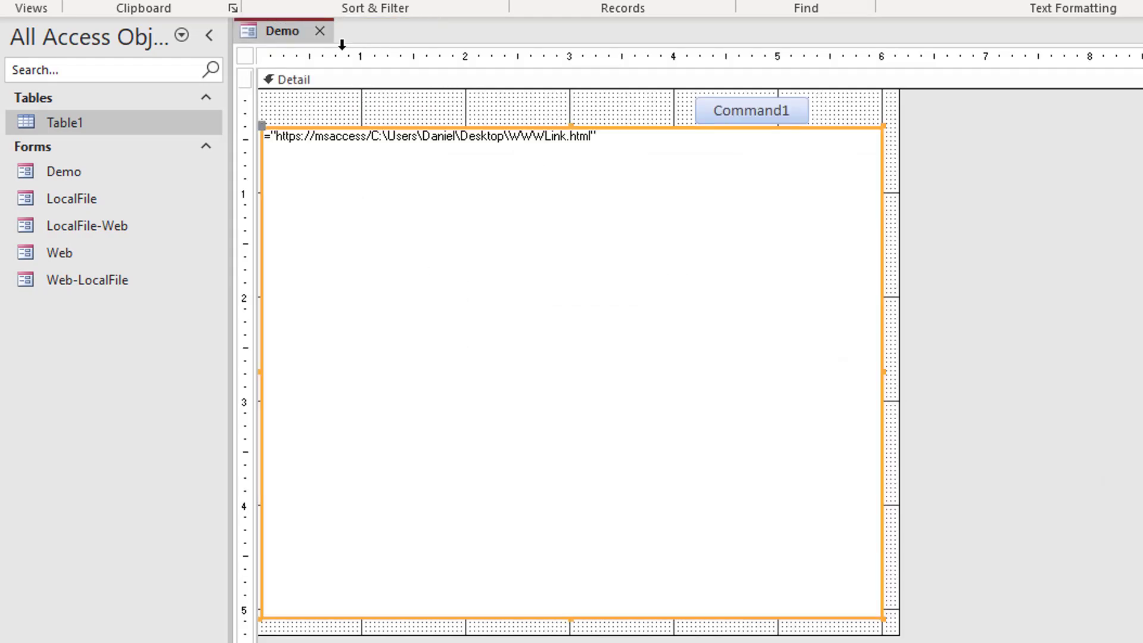
- Close the Demo form's design, reopen the form, and test the Google link on its local page
click(320, 31)
double_click(80, 174)
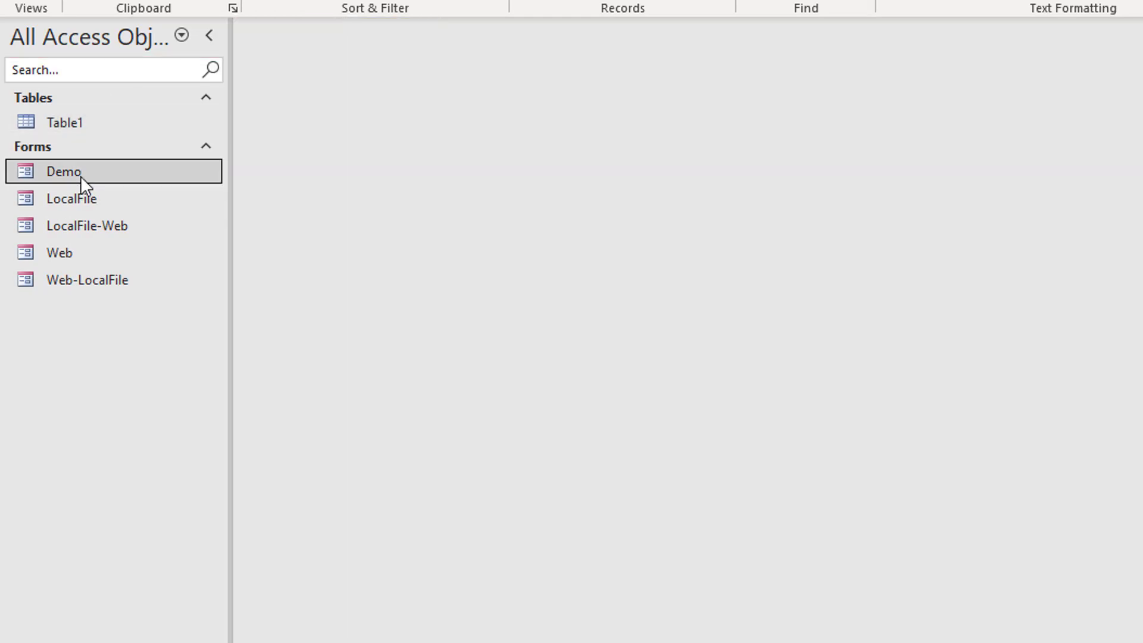
click(288, 111)
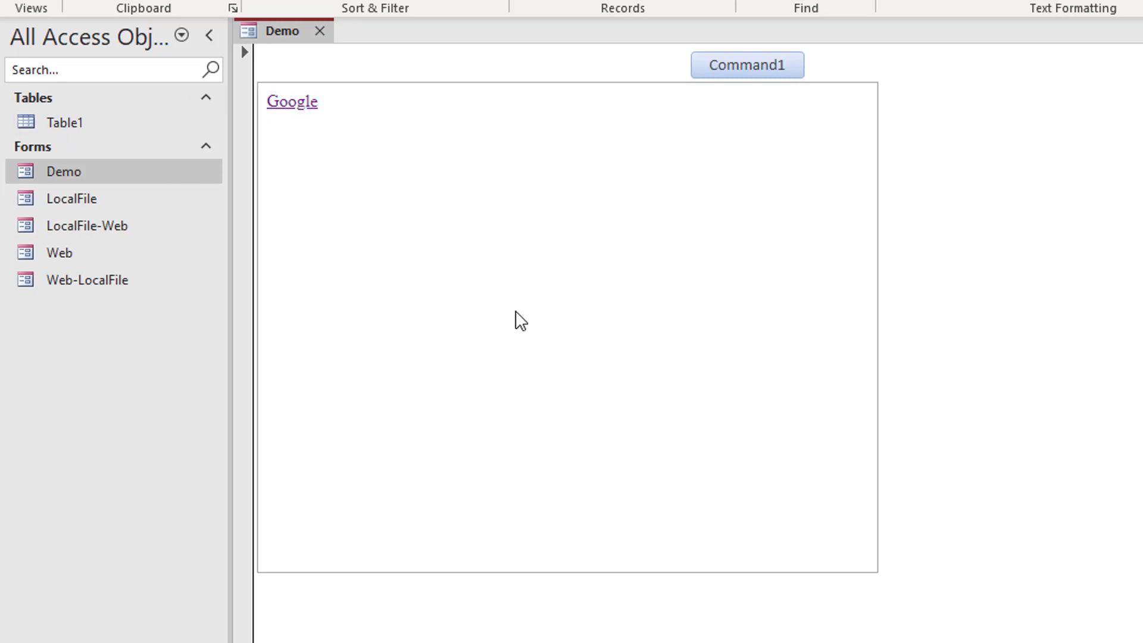